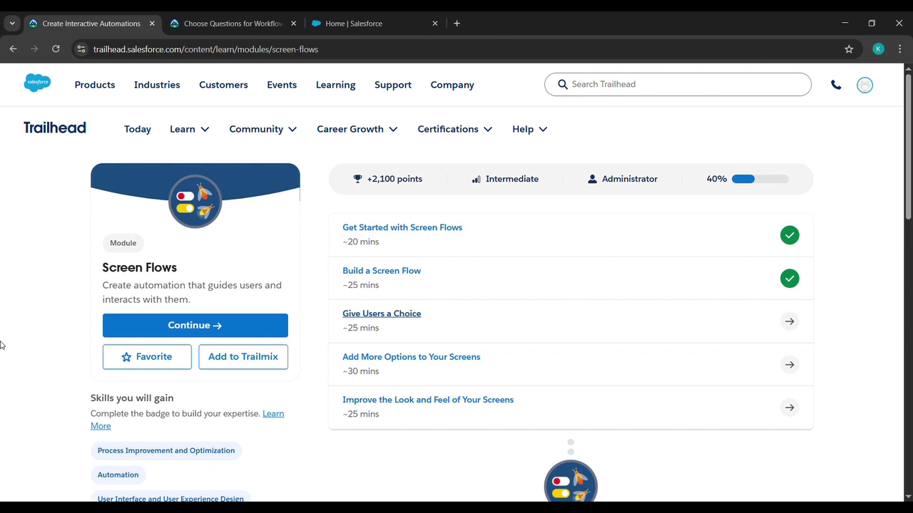
Step: Open the Give Users a Choice unit and launch its challenge in the hands-on org
left_click(372, 317)
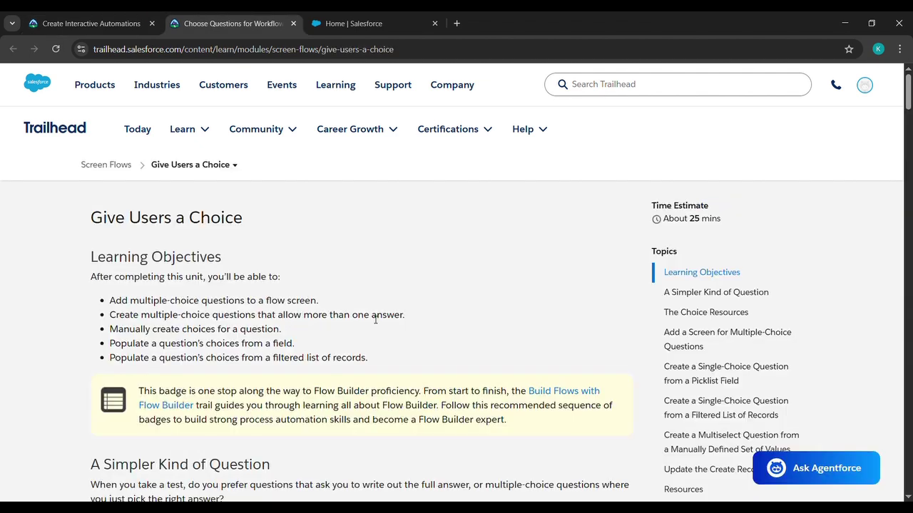
scroll(375, 319, "down", 20)
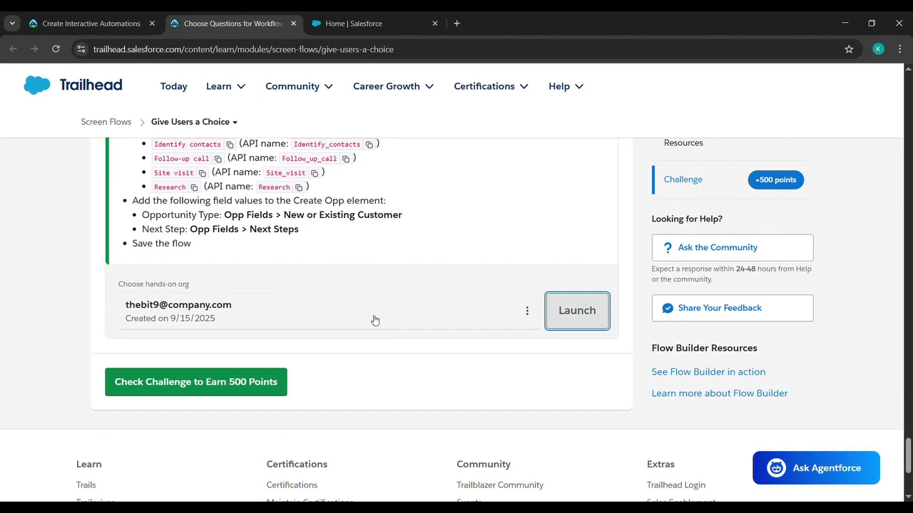
left_click(590, 305)
left_click(104, 146)
Step: Search Setup for 'flows' and open the New Bot Opp flow from the Flows list
type("flows")
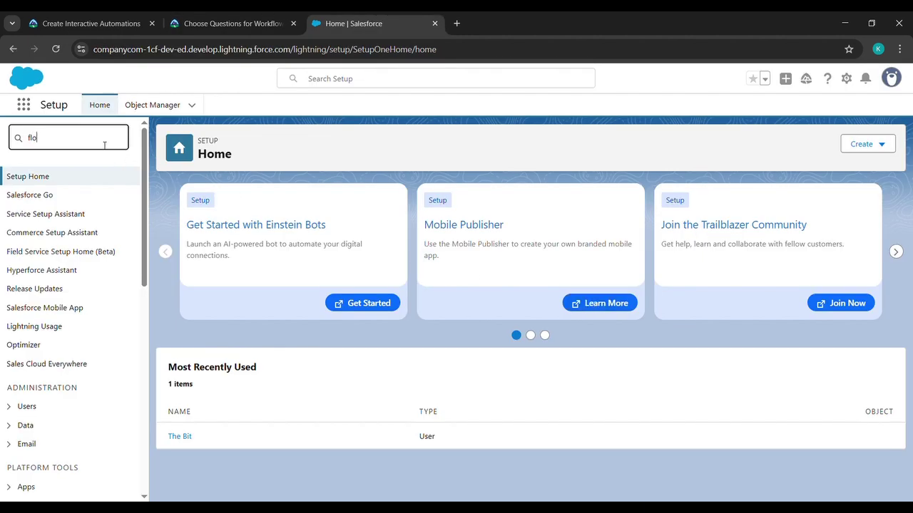
left_click(42, 197)
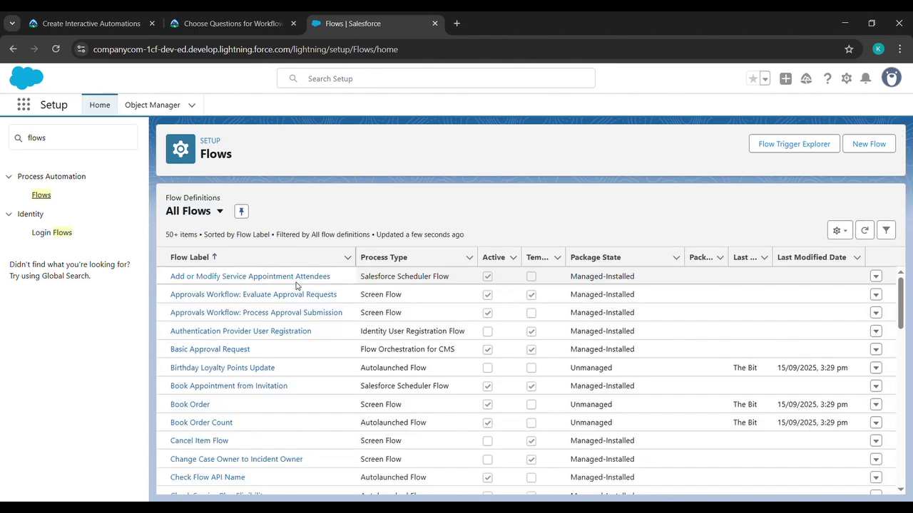
scroll(499, 332, "down", 8)
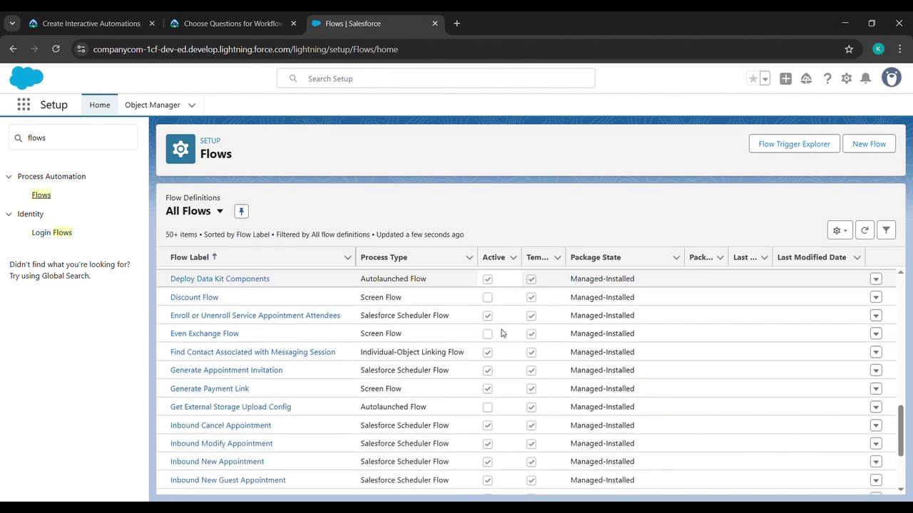
scroll(501, 333, "down", 2)
scroll(501, 333, "down", 1)
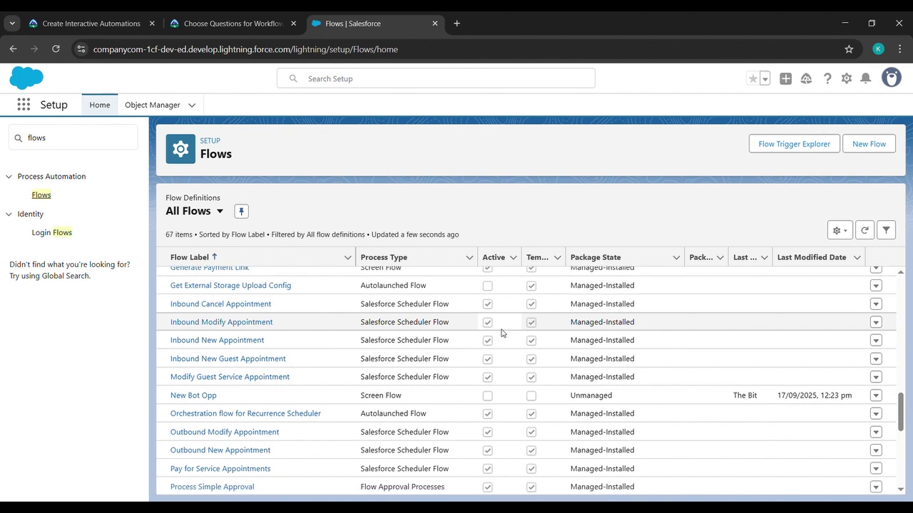
left_click(210, 398)
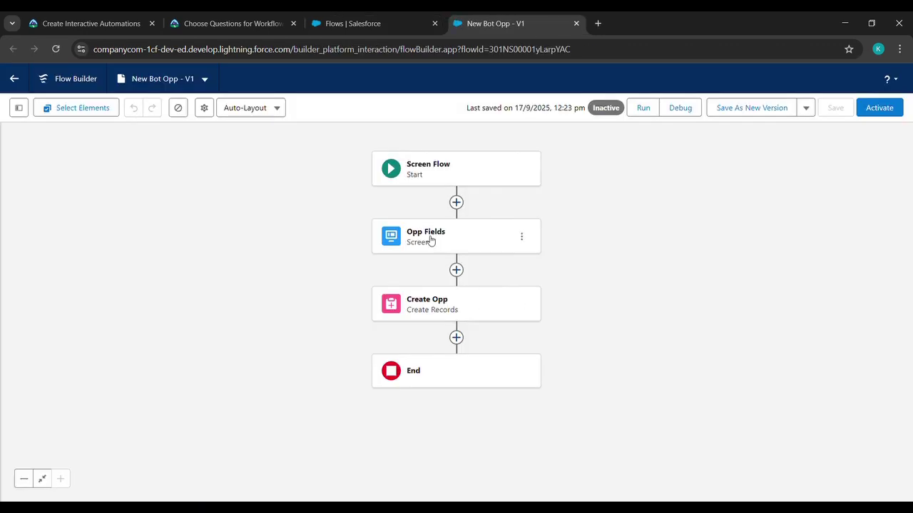
Step: On the Opp Fields screen, add a Picklist component below Estimated Amount
double_click(429, 240)
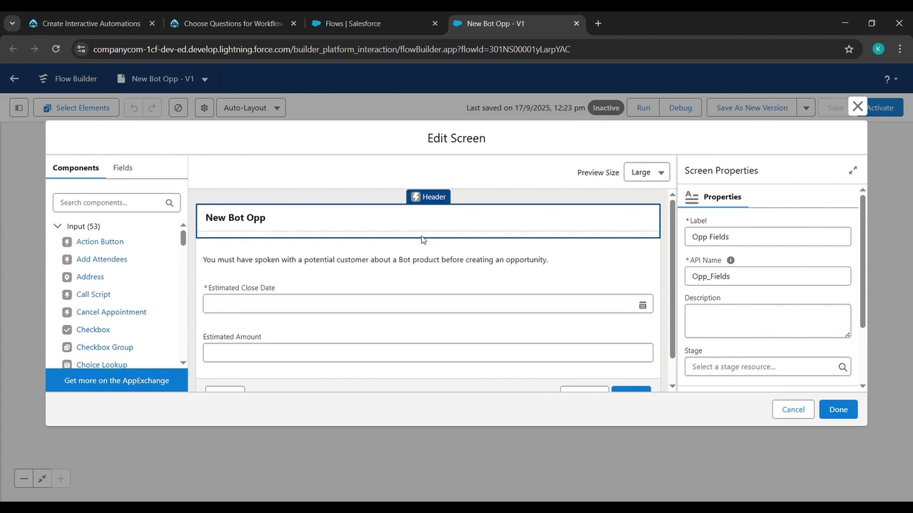
left_click(146, 207)
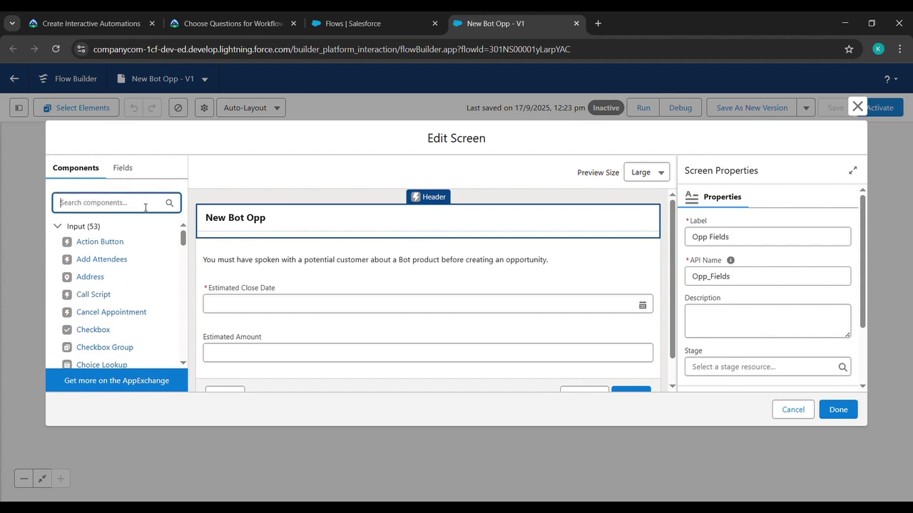
type("Pic")
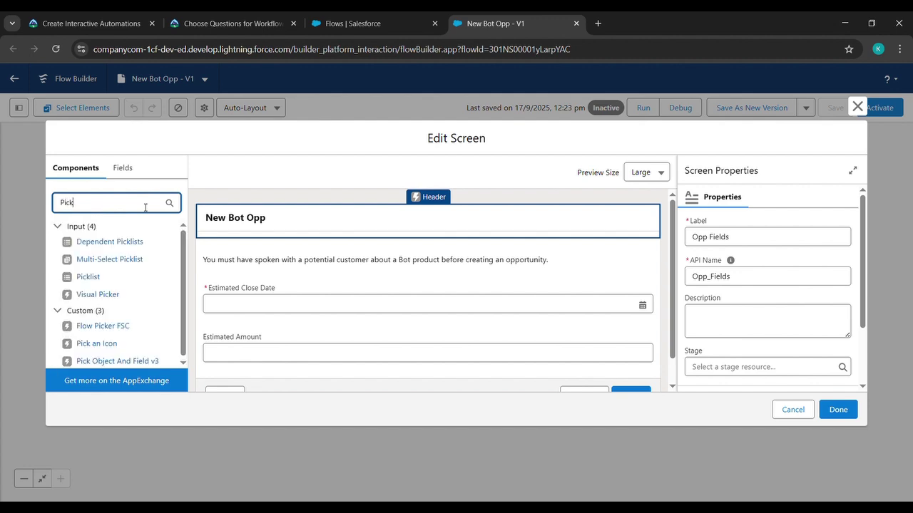
type("k")
left_click_drag(88, 277, 318, 347)
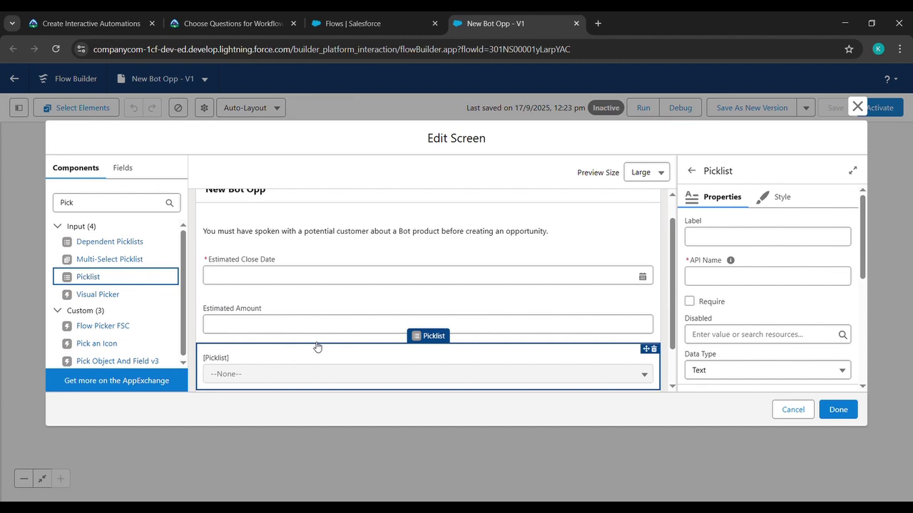
left_click(222, 22)
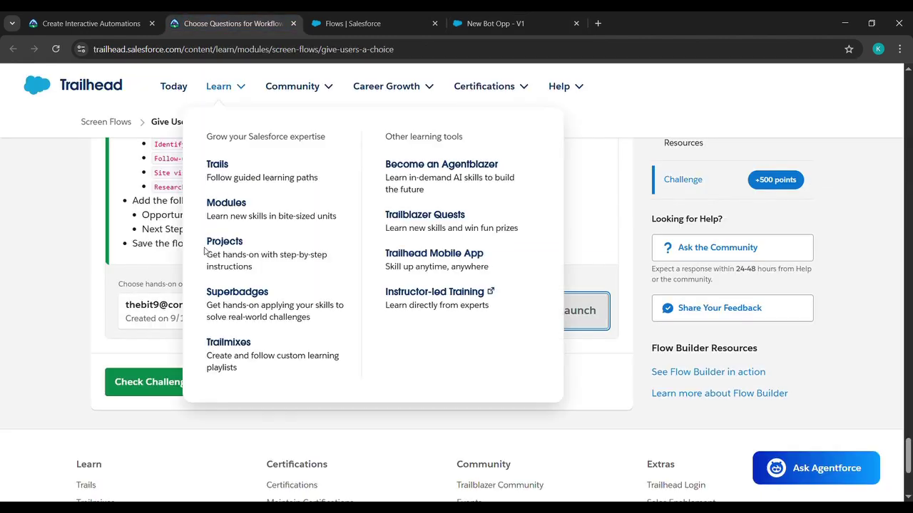
scroll(104, 271, "up", 6)
scroll(105, 271, "down", 1)
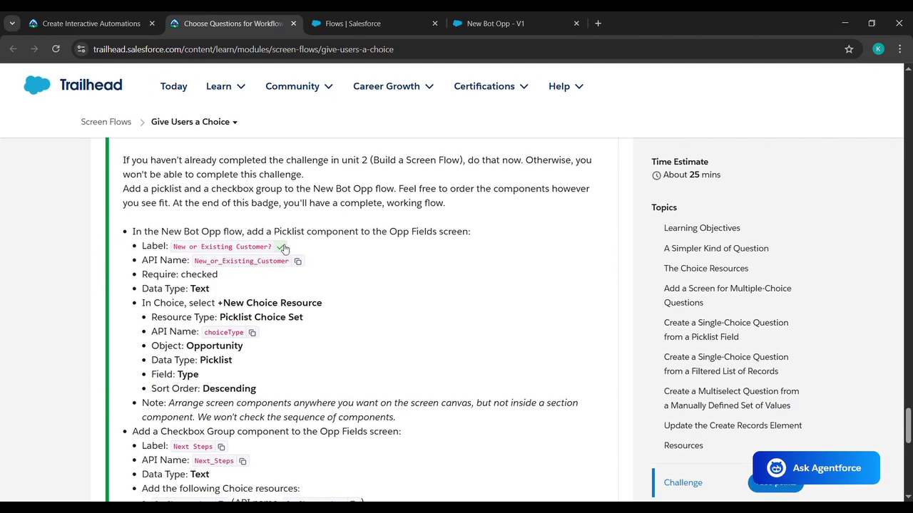
left_click(496, 24)
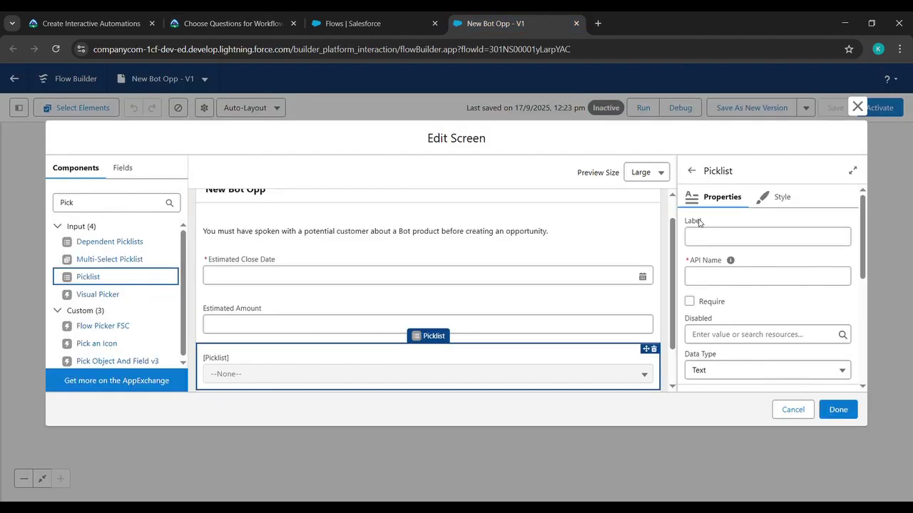
Step: Label the picklist 'New or Existing Customer?' and mark it required
left_click(708, 241)
type("New or Existing Customer?")
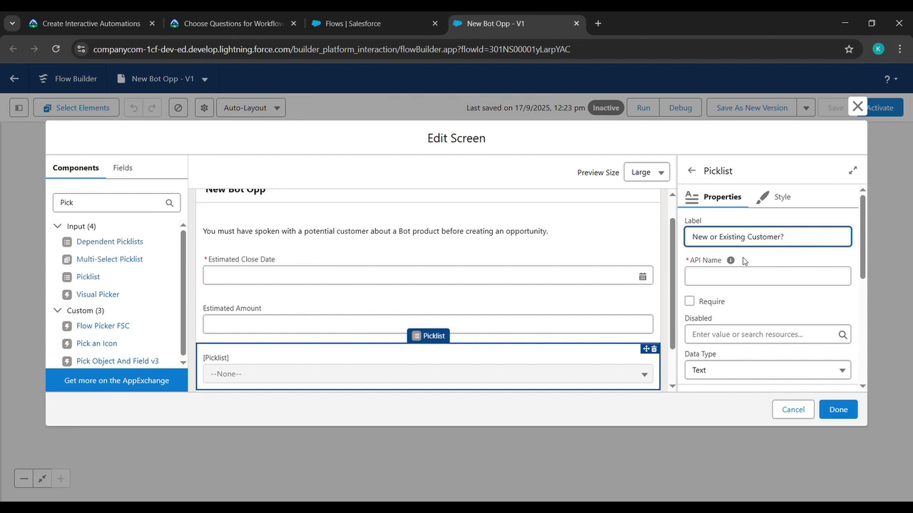
left_click(689, 302)
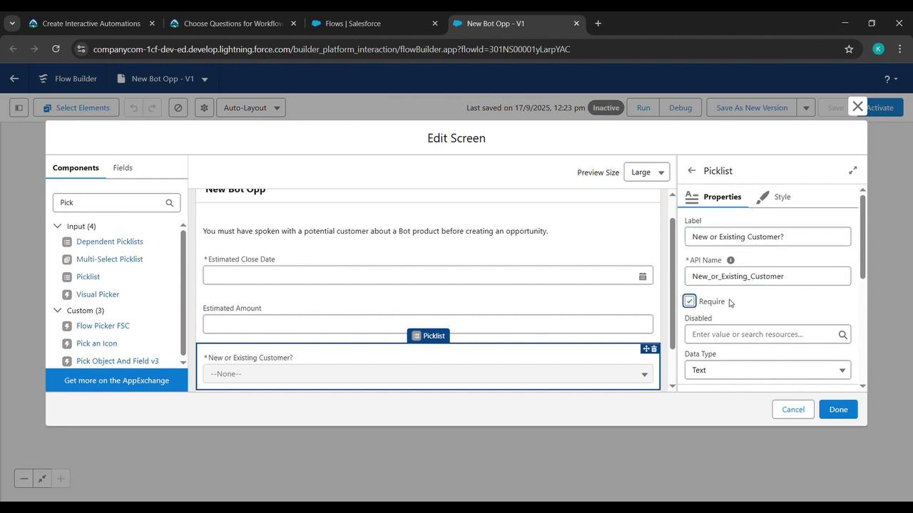
scroll(777, 305, "down", 3)
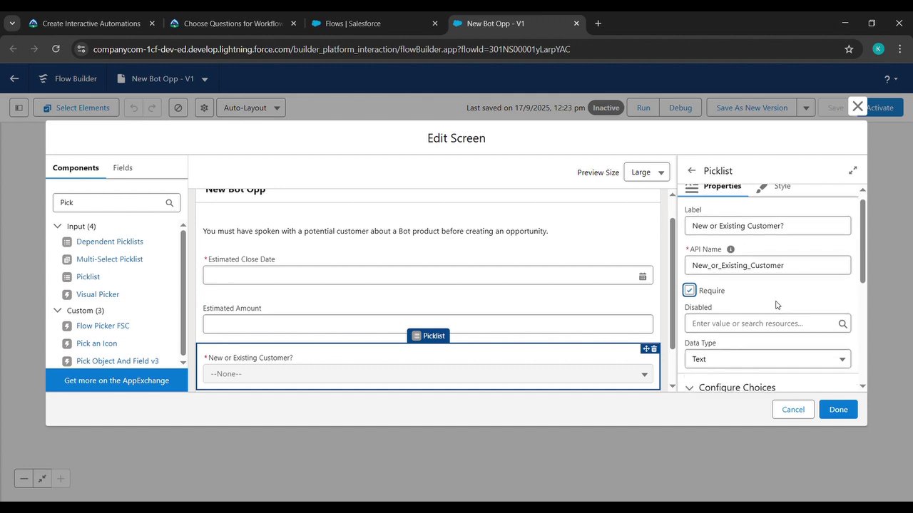
scroll(776, 305, "down", 1)
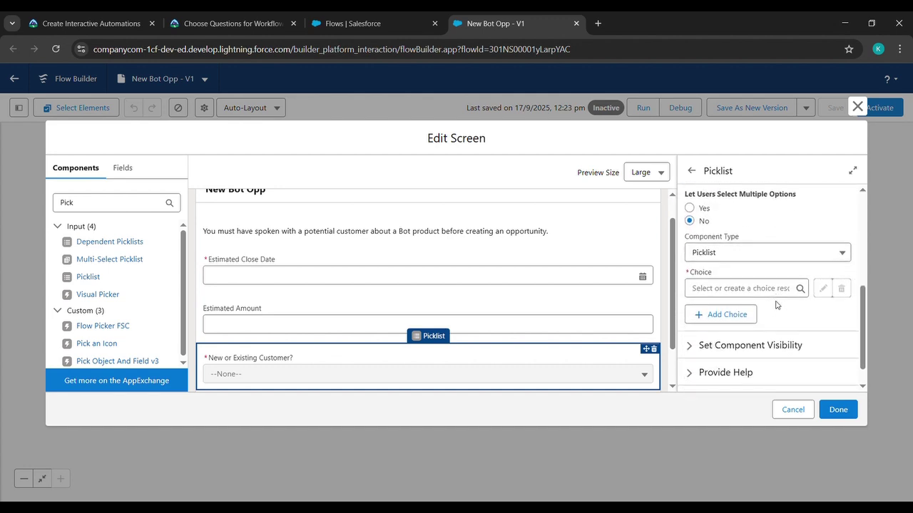
left_click(760, 293)
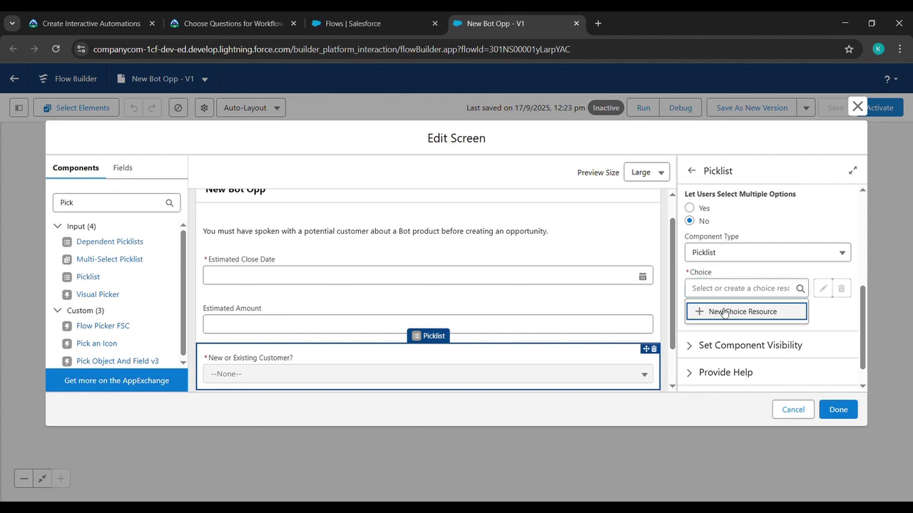
Step: Create a new Picklist Choice Set resource for the picklist with API name choiceType
left_click(723, 312)
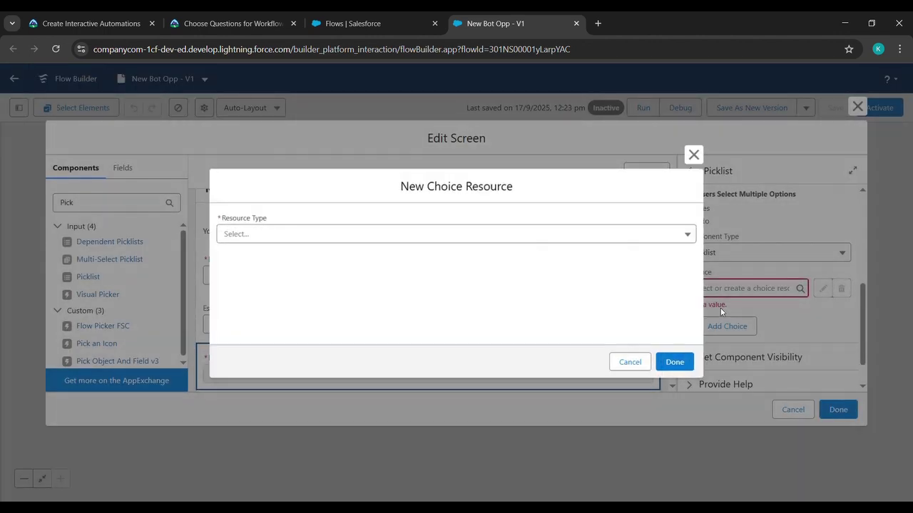
left_click(507, 241)
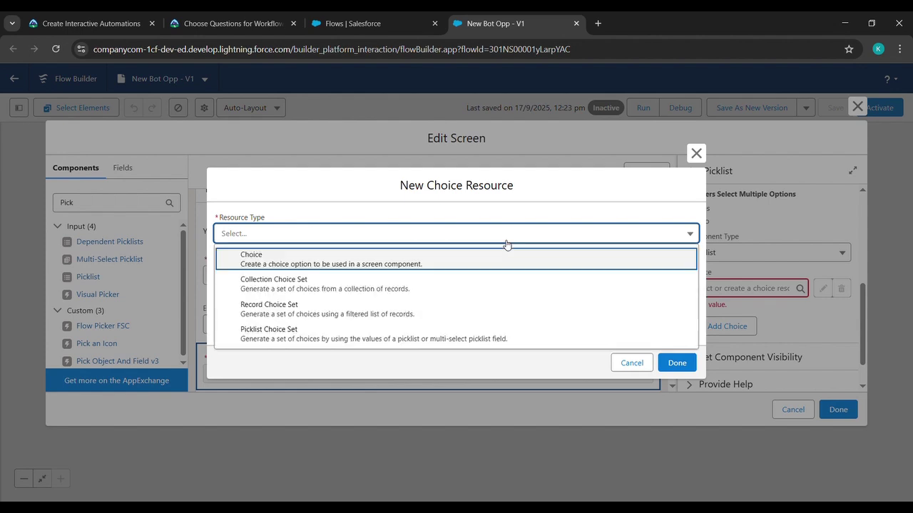
left_click(282, 333)
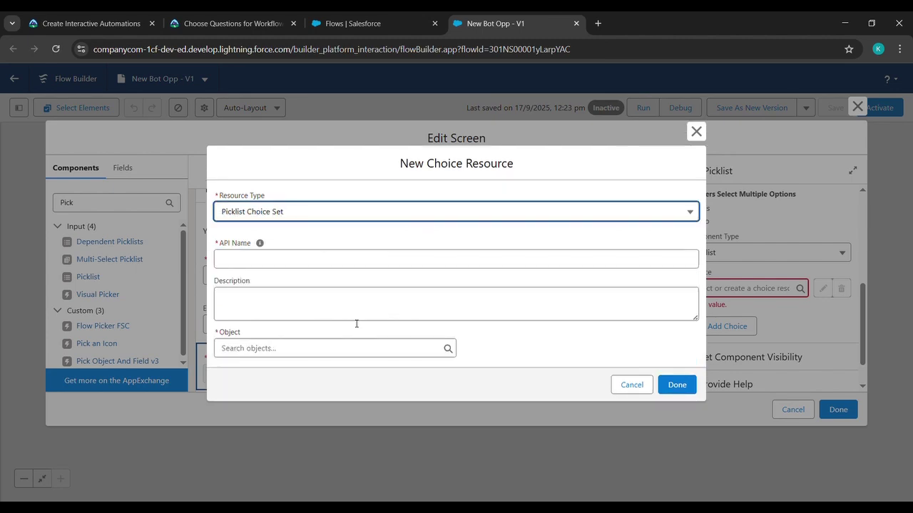
left_click(233, 23)
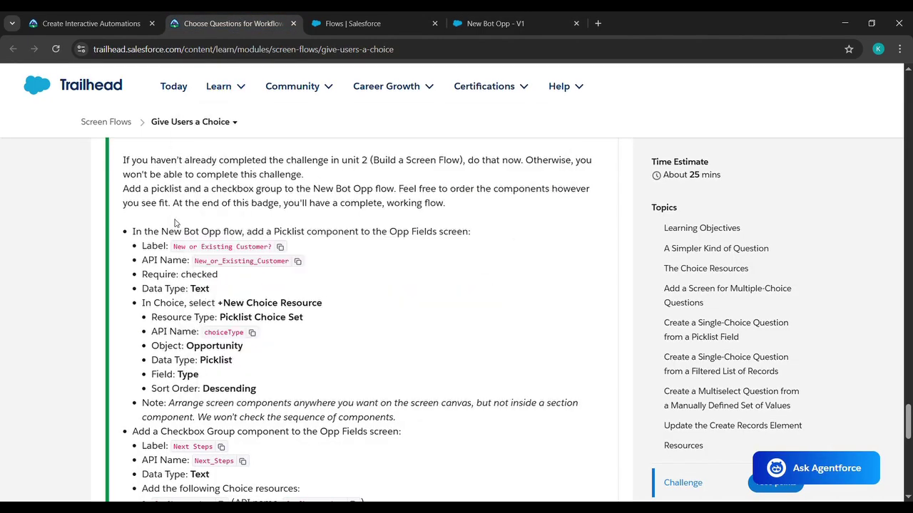
left_click(251, 333)
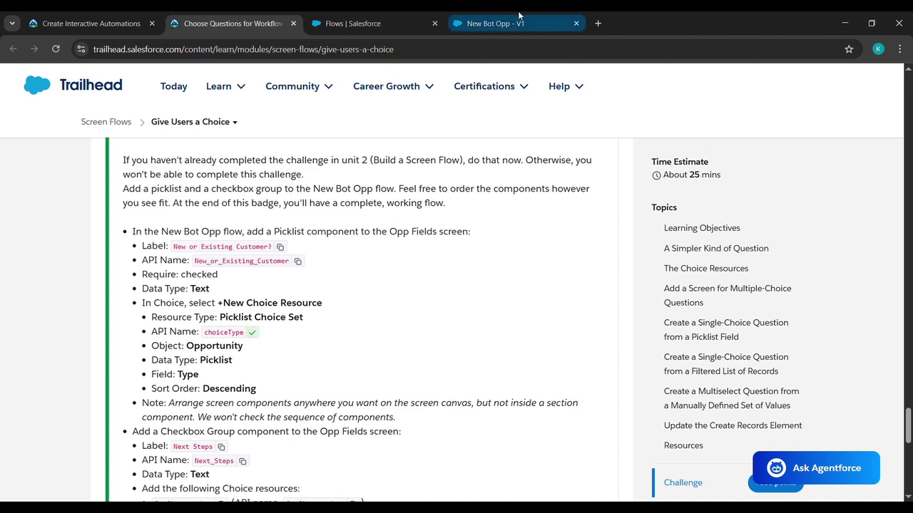
left_click(519, 20)
left_click(293, 260)
key("ctrl+v")
left_click(341, 240)
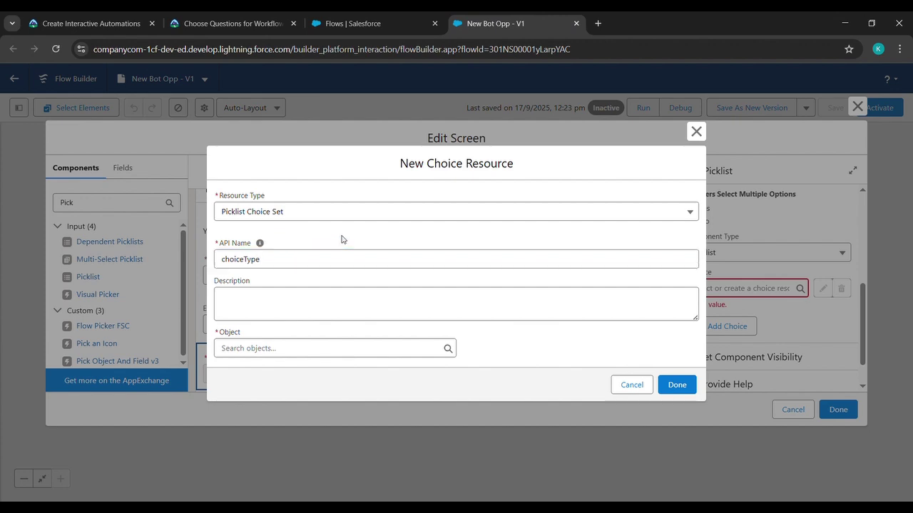
Step: Base choiceType on the Opportunity Type picklist field, sorted descending, and save it
left_click(292, 349)
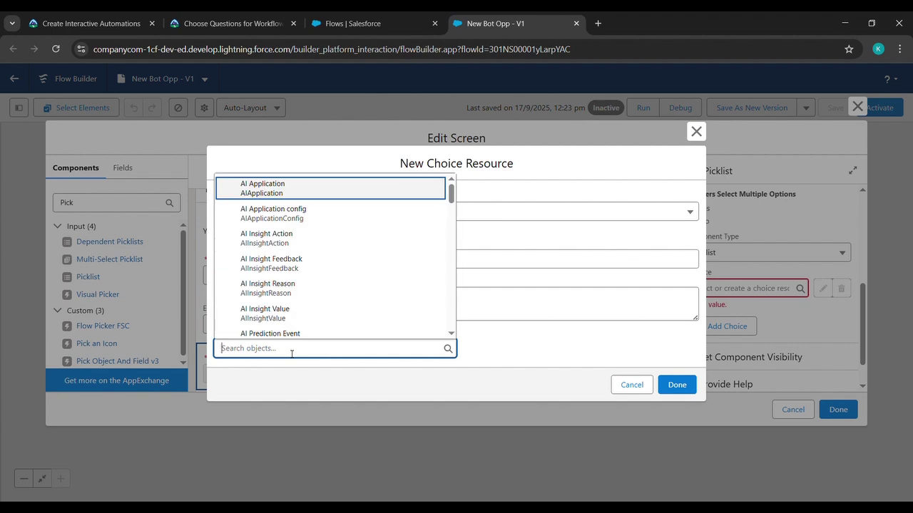
type("oppor")
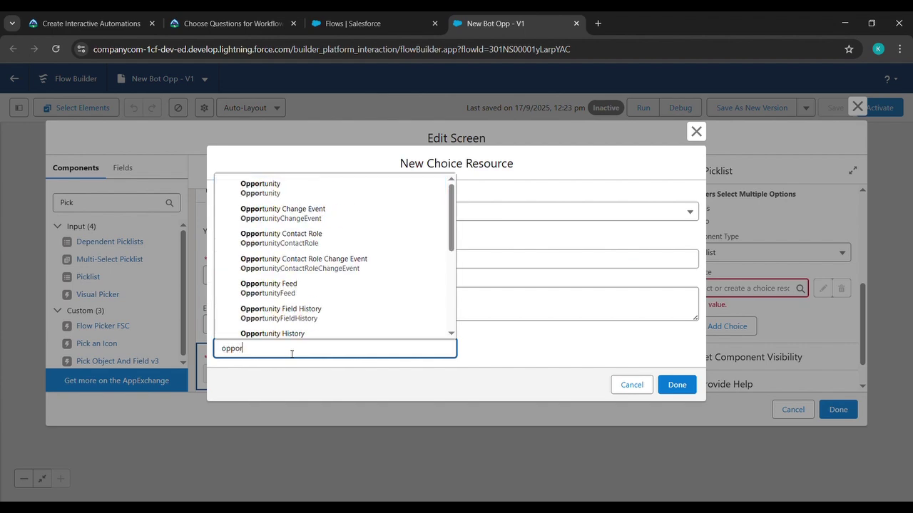
left_click(262, 198)
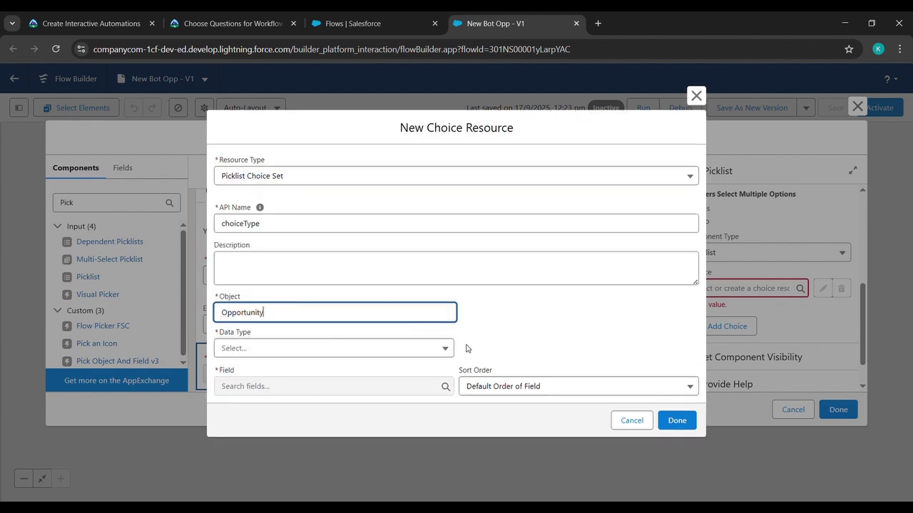
left_click(394, 350)
left_click(263, 372)
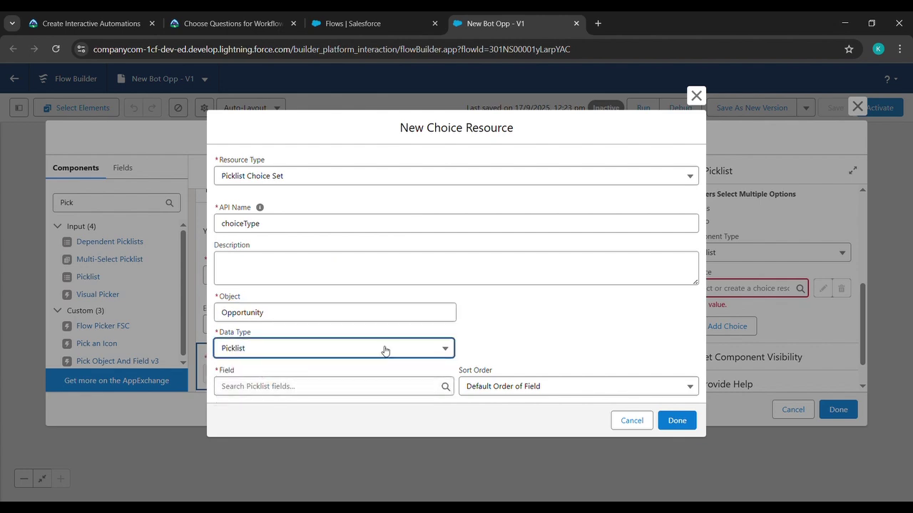
left_click(360, 391)
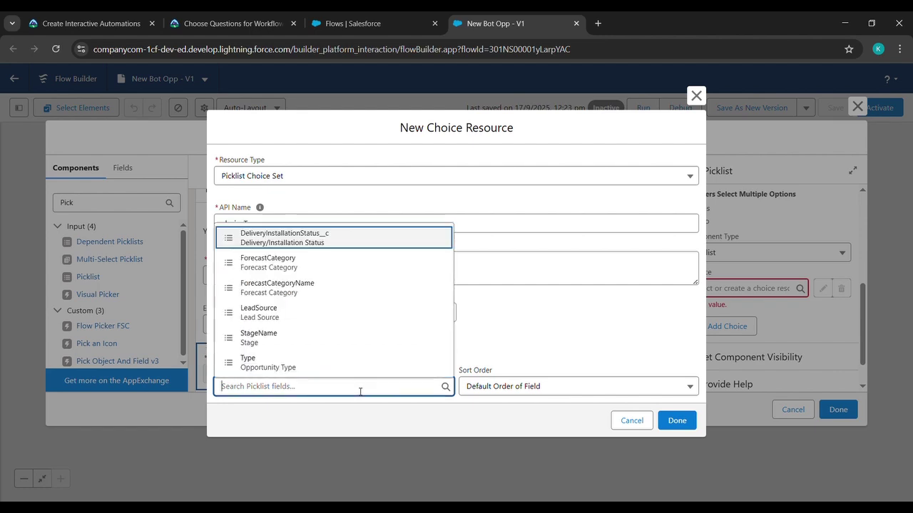
left_click(306, 367)
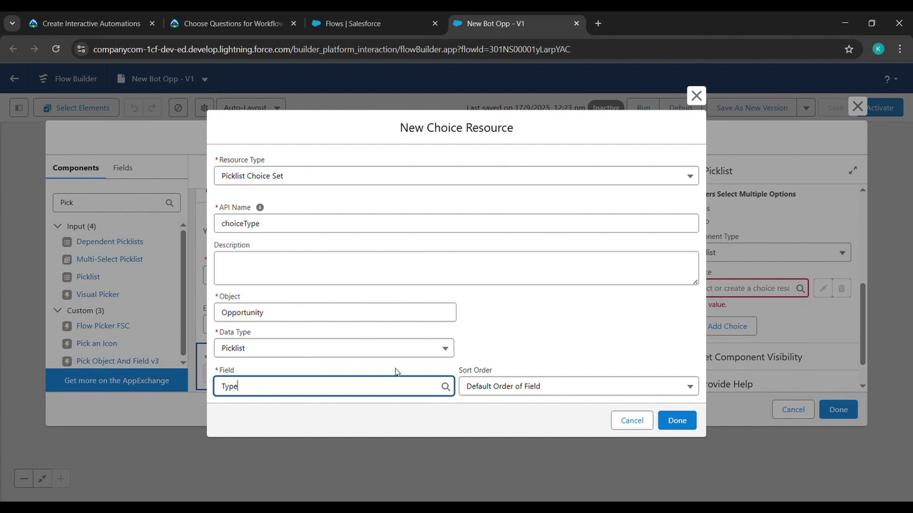
left_click(487, 385)
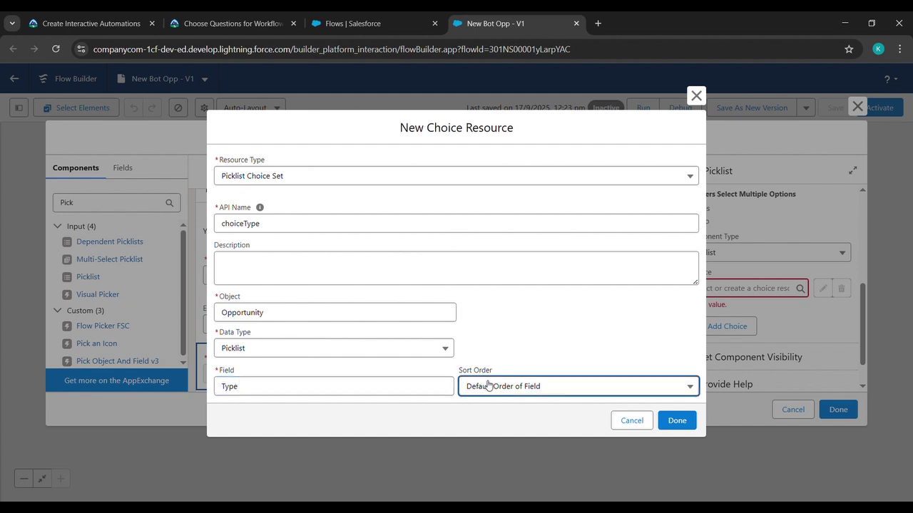
left_click(489, 431)
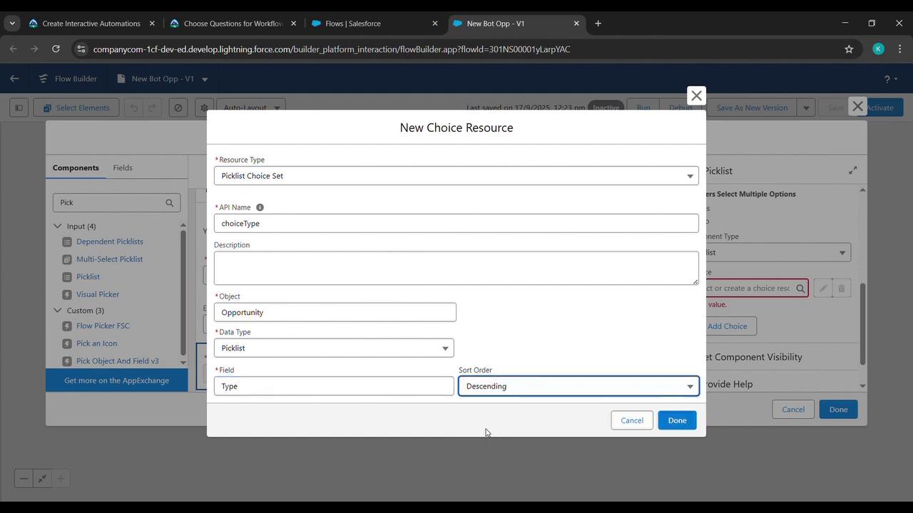
left_click(673, 420)
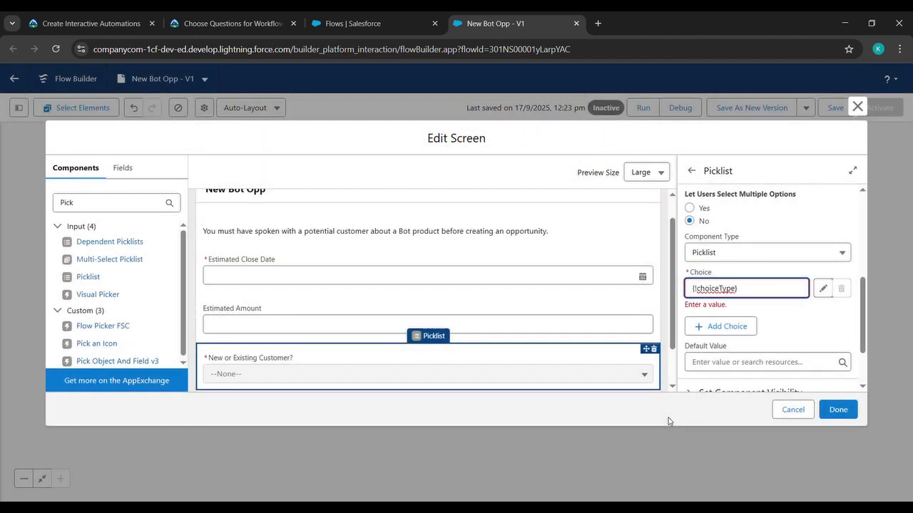
Step: Add a Checkbox Group below the customer picklist and label it 'Next Steps'
double_click(85, 204)
type("ch")
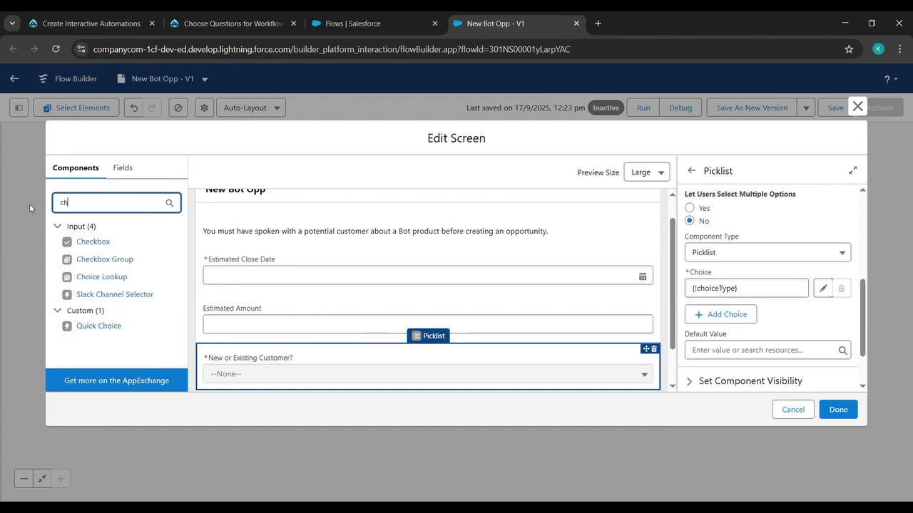
type("eck")
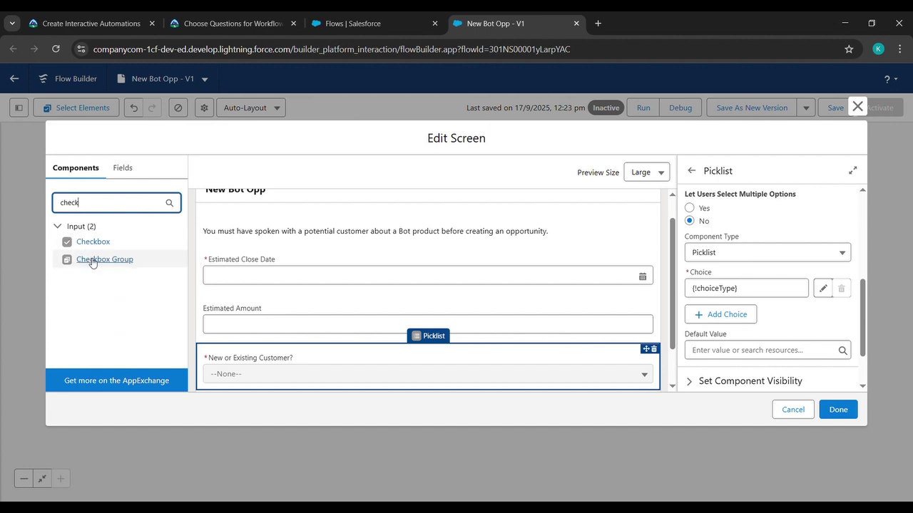
left_click_drag(92, 263, 335, 387)
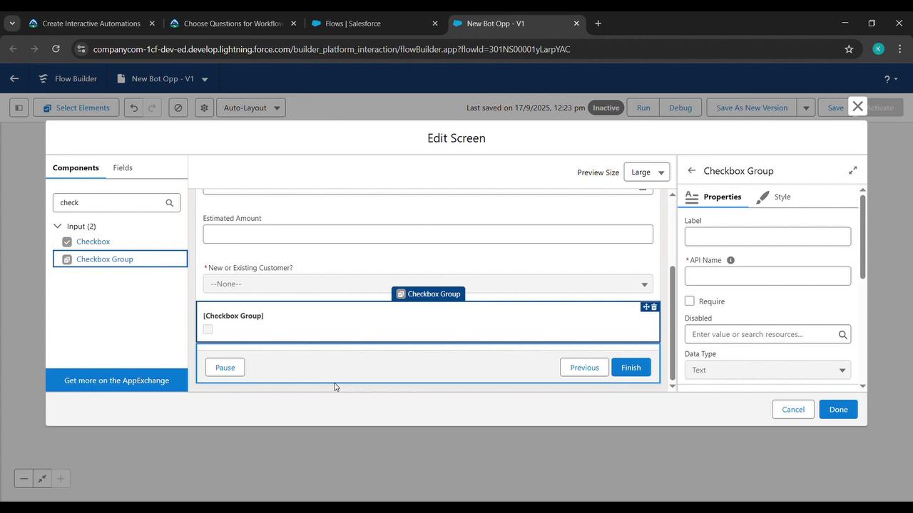
left_click(185, 17)
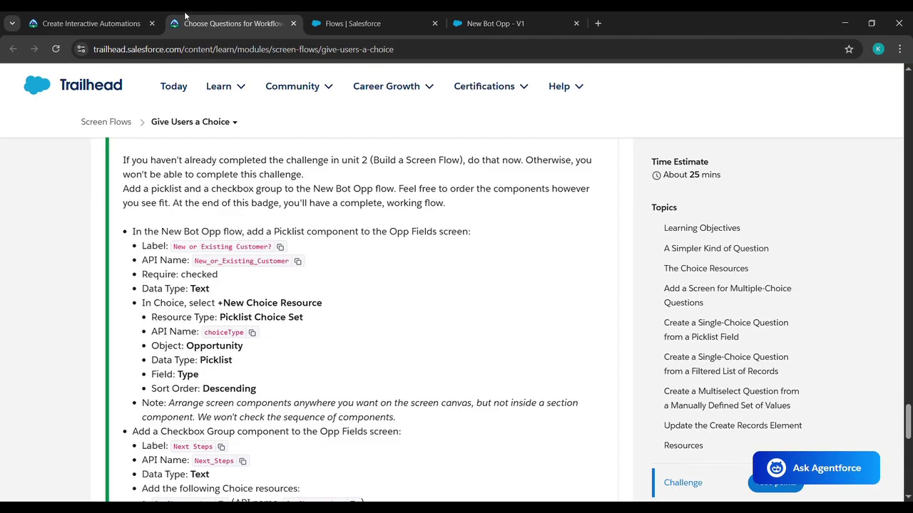
scroll(240, 385, "down", 2)
left_click(221, 342)
left_click(511, 15)
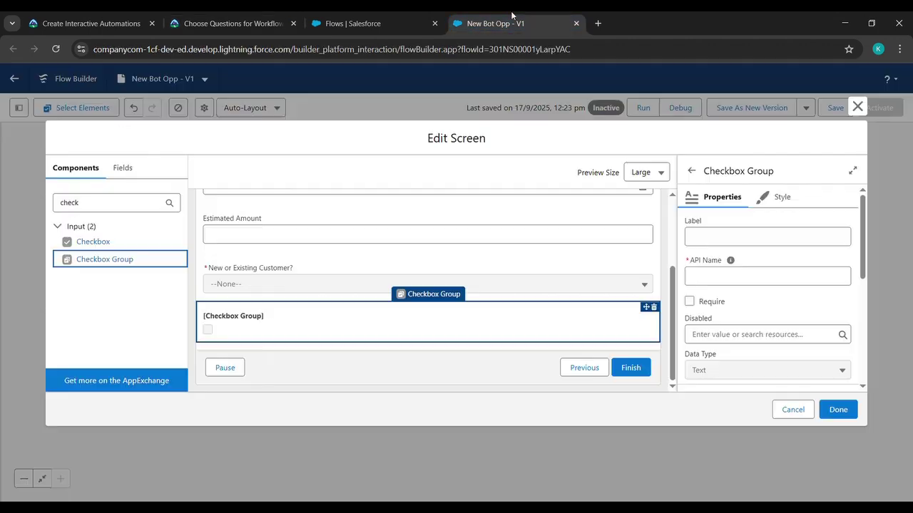
left_click(720, 236)
key("ctrl+v")
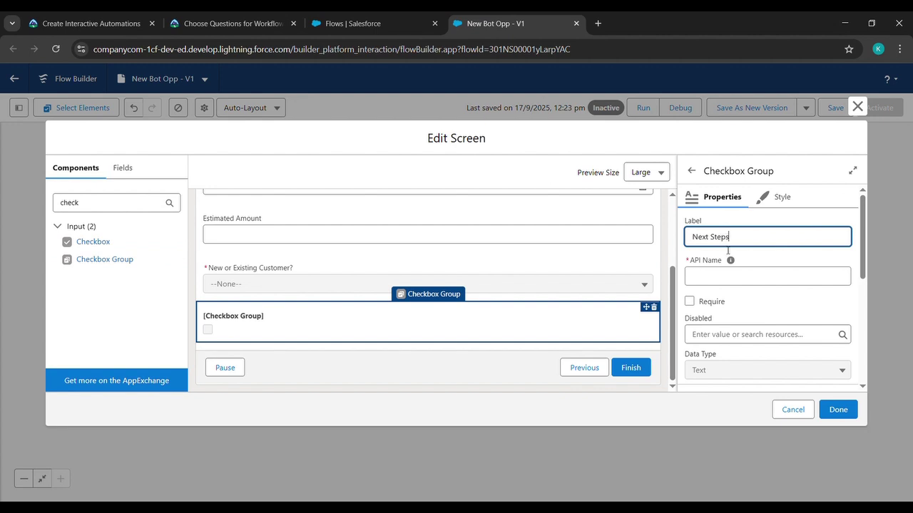
scroll(727, 251, "down", 5)
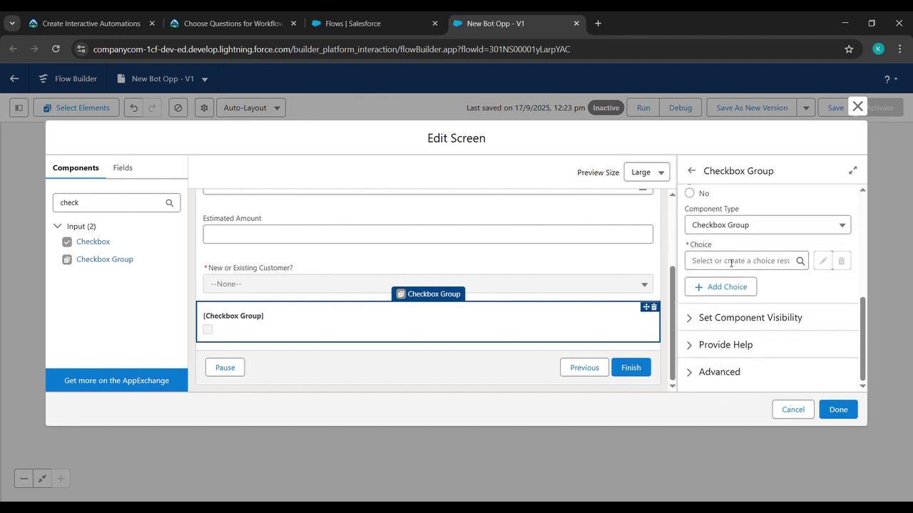
left_click(731, 263)
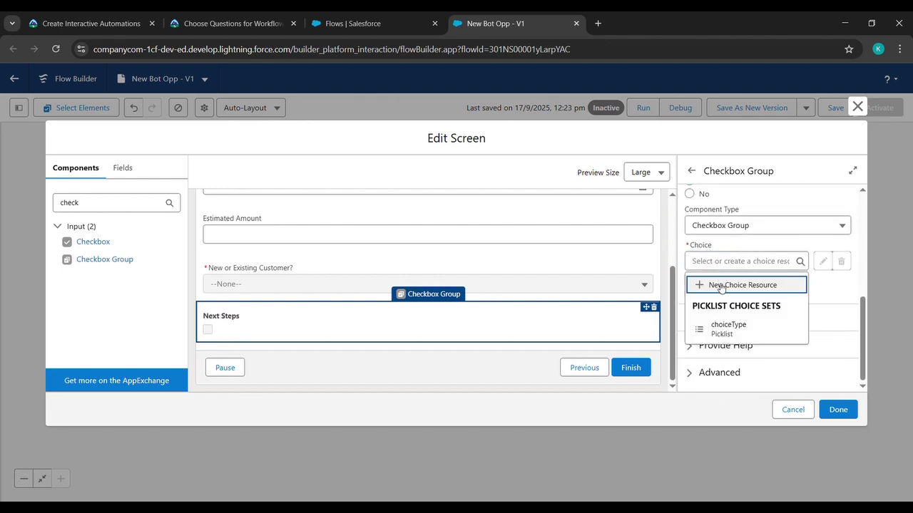
Step: Create a Choice resource with API name Confirm_product and label 'Confirm product'
left_click(721, 286)
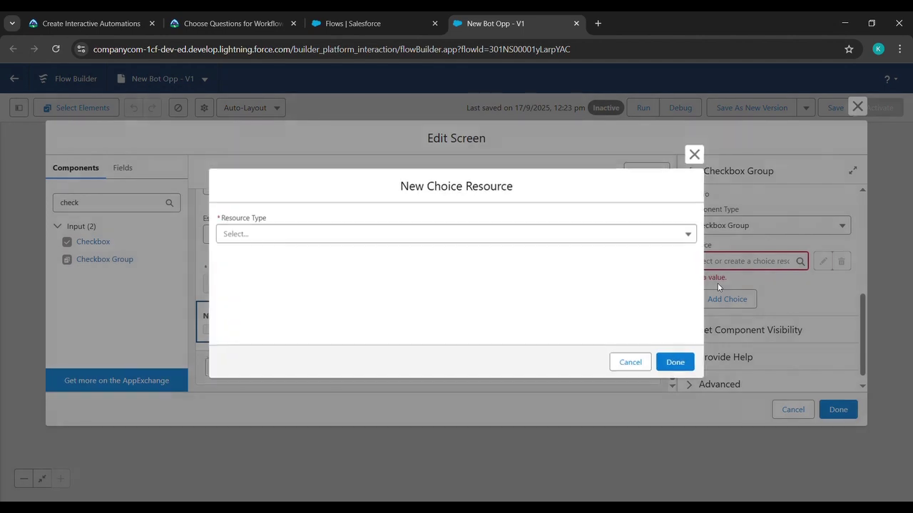
left_click(571, 239)
left_click(262, 261)
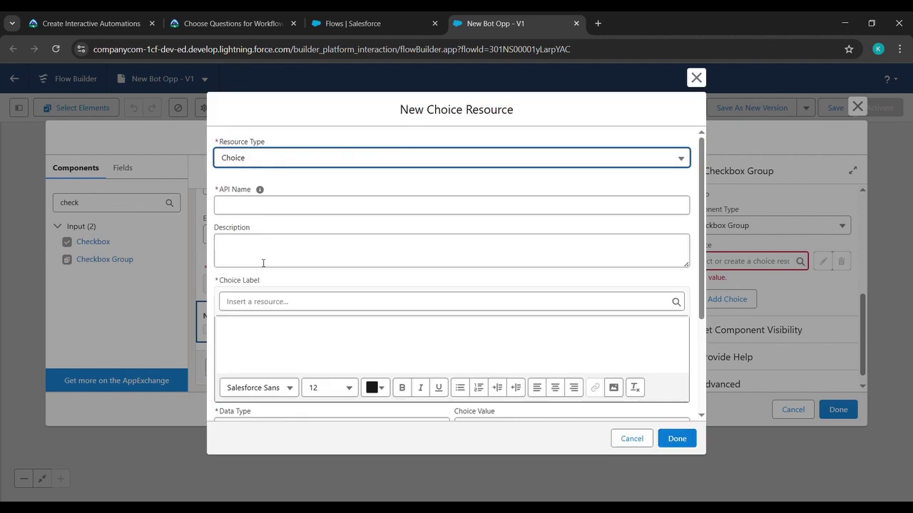
left_click(180, 24)
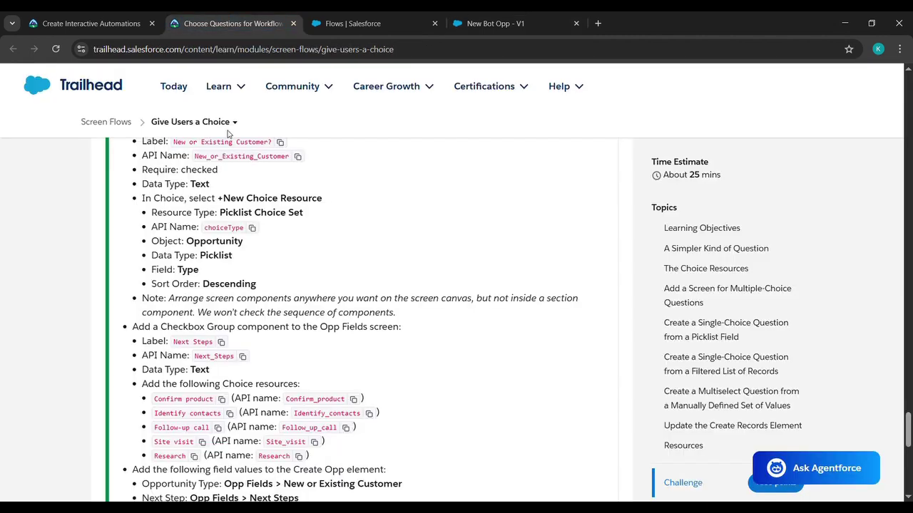
scroll(232, 274, "down", 2)
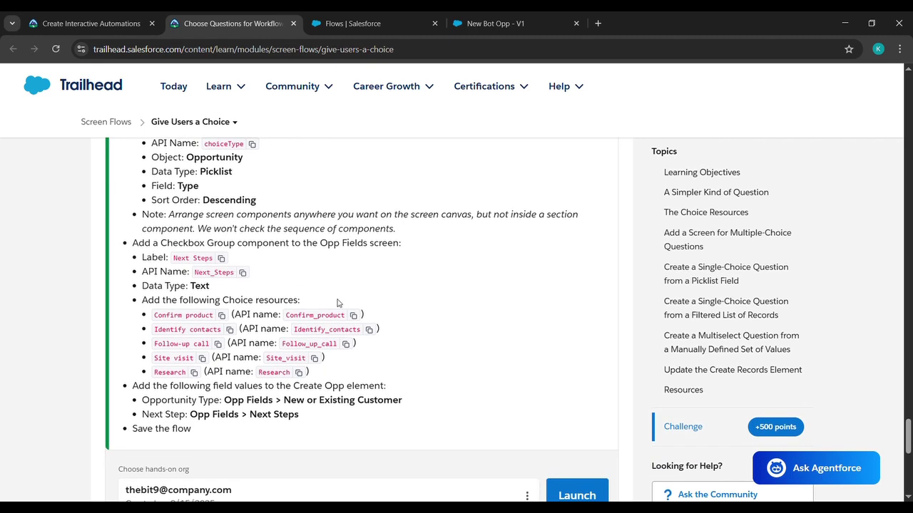
left_click(353, 315)
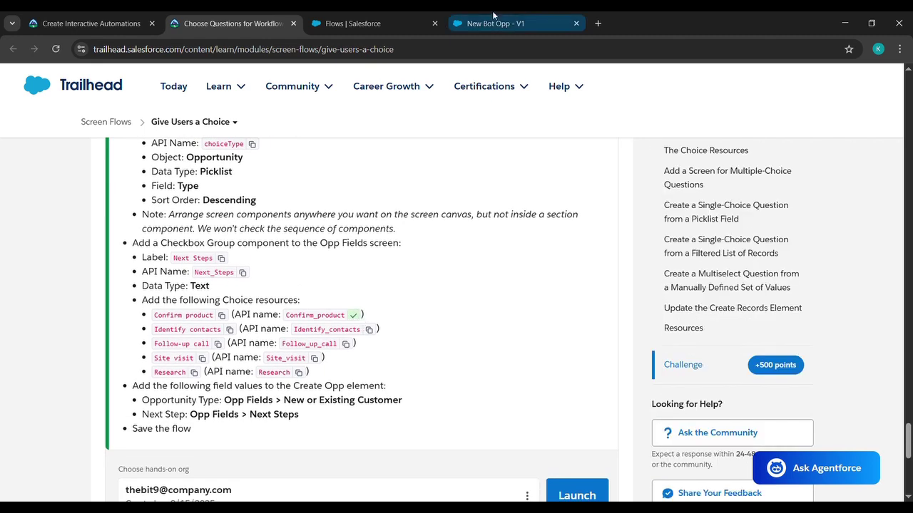
left_click(497, 15)
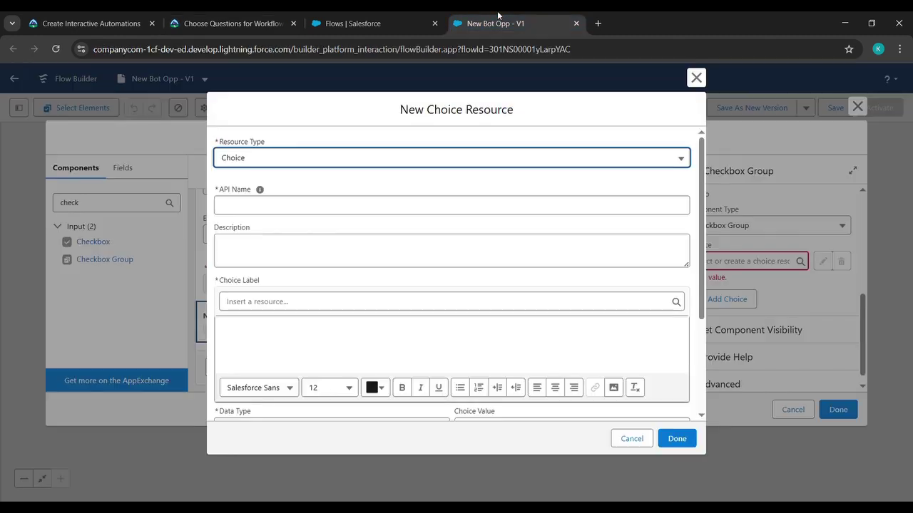
left_click(367, 206)
key("ctrl+v")
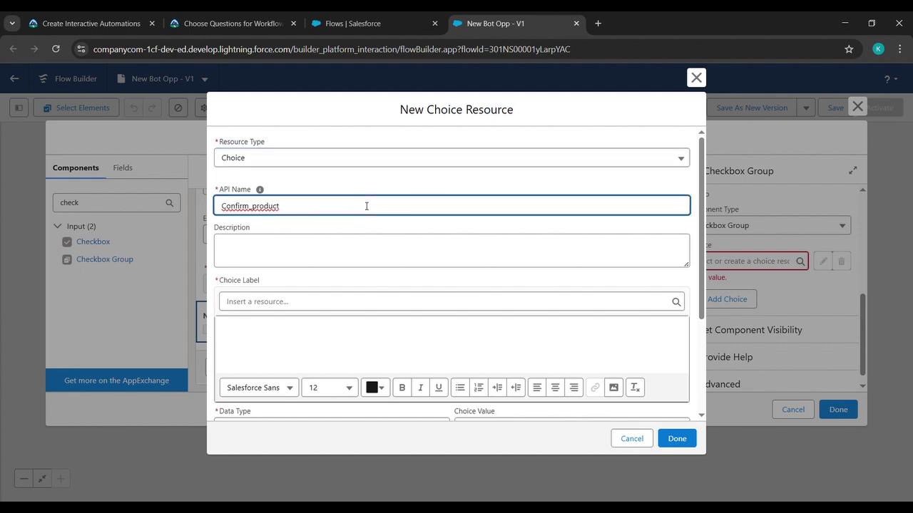
left_click(262, 333)
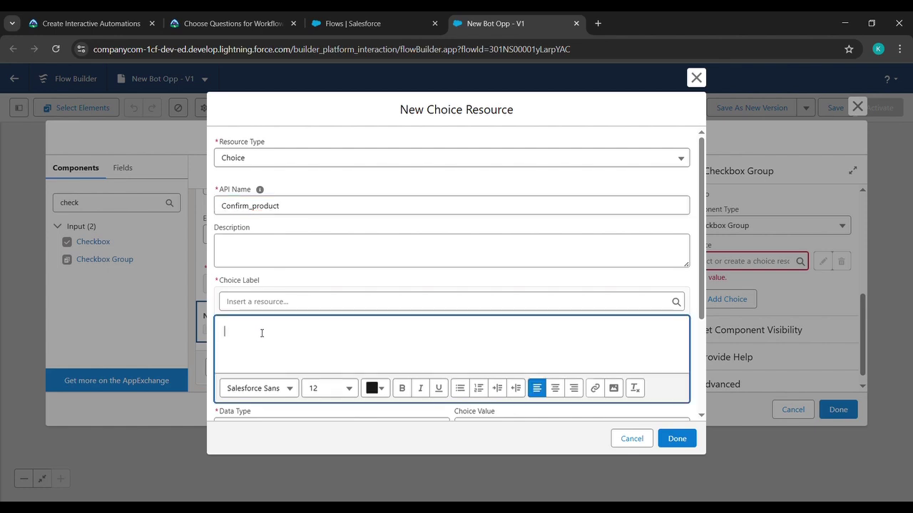
key("ctrl+v")
key("BackSpace")
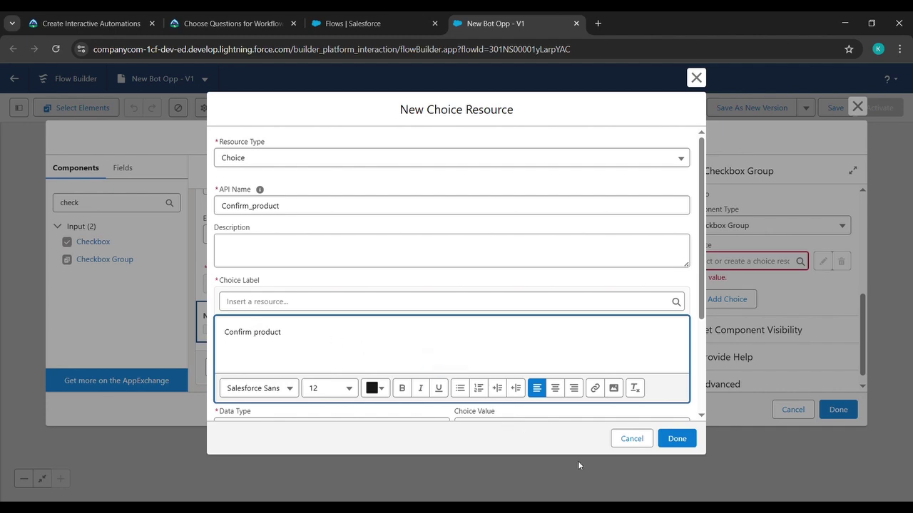
left_click(678, 439)
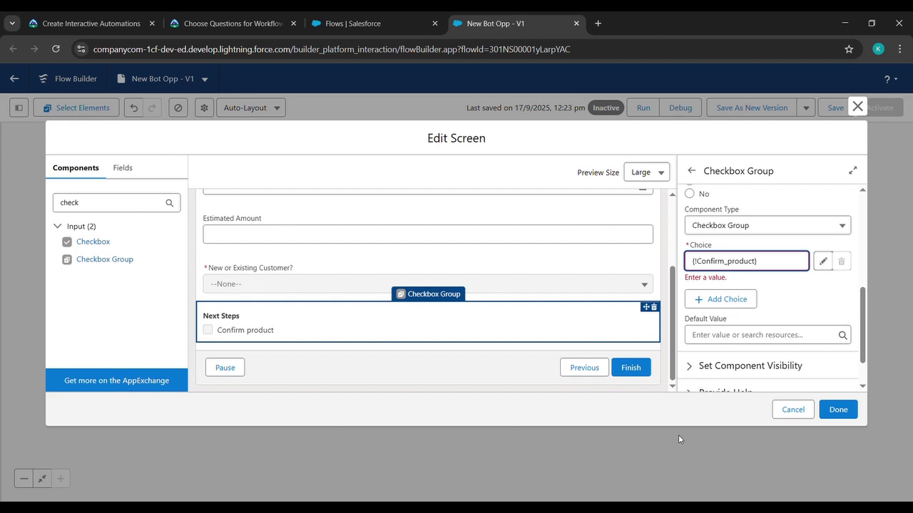
Step: Add a second choice slot and start a new Choice resource for it
left_click(712, 299)
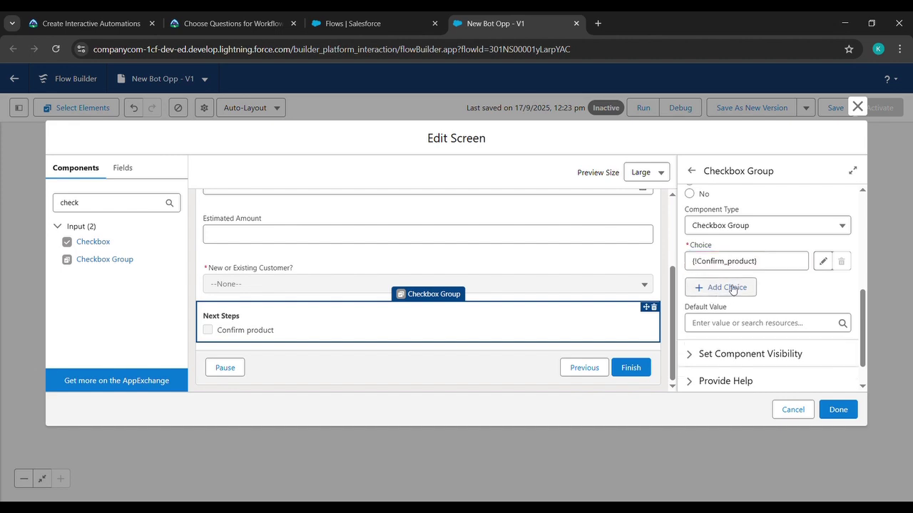
left_click(733, 300)
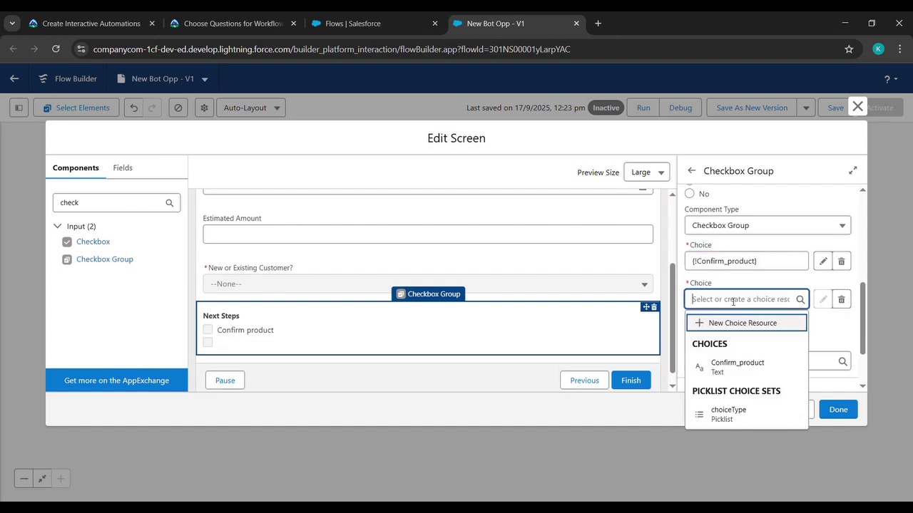
left_click(733, 324)
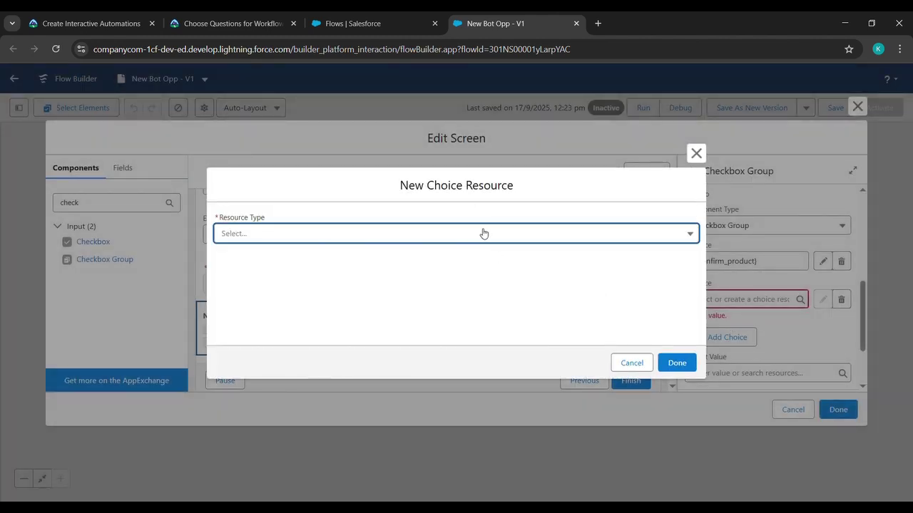
left_click(482, 233)
left_click(336, 257)
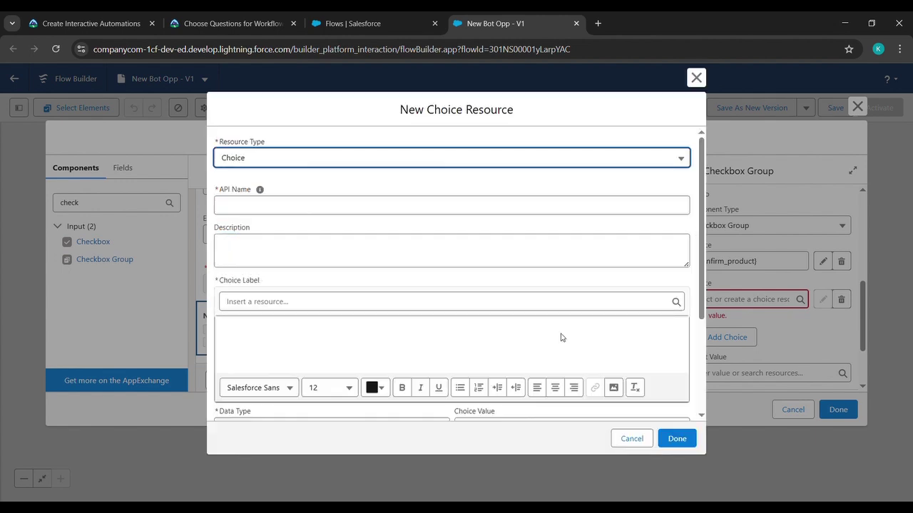
left_click(275, 13)
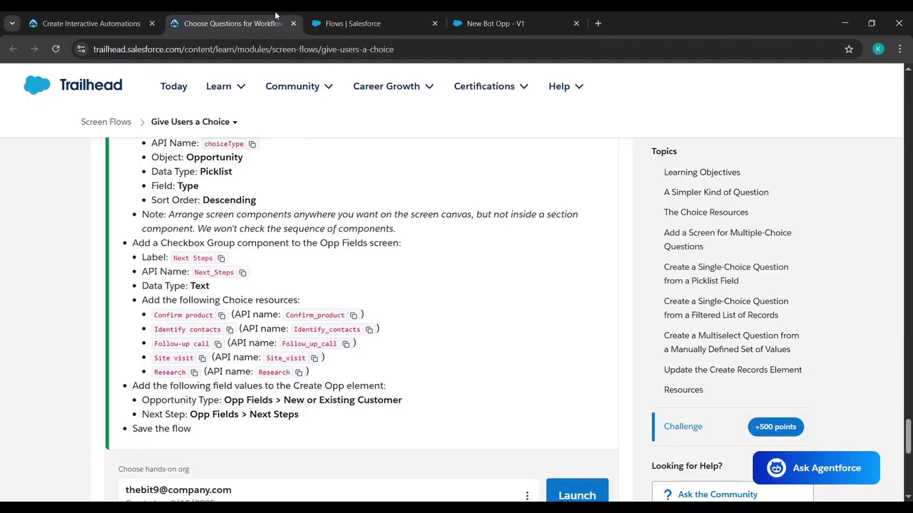
left_click(370, 329)
left_click(493, 14)
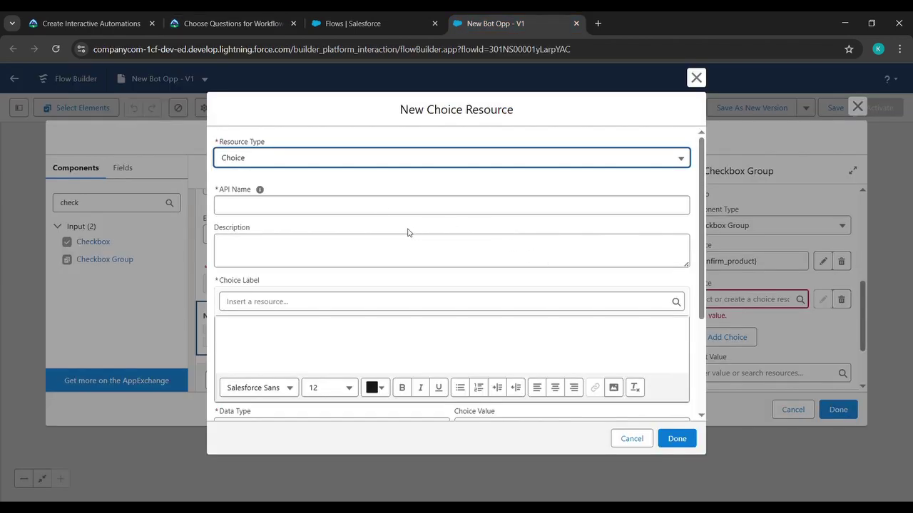
Step: Set API name Identify_contacts and label 'Identify contacts', then save the choice
left_click(380, 218)
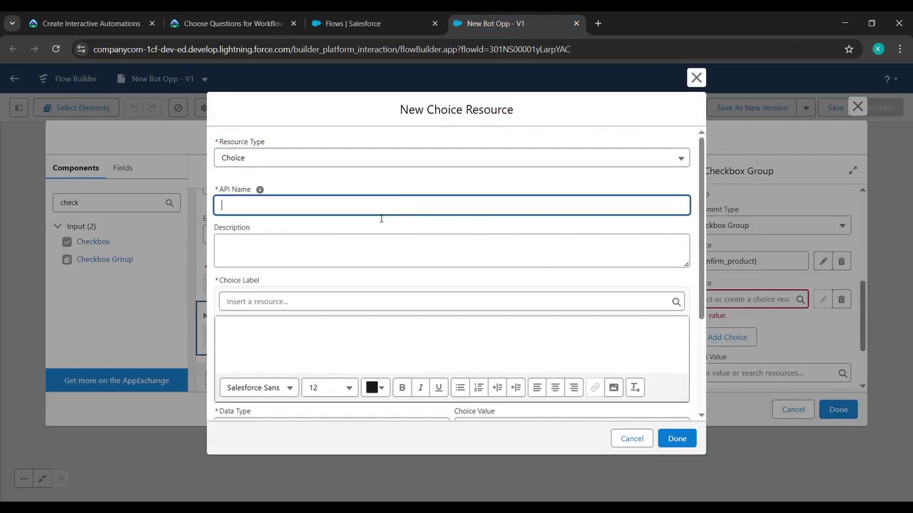
key("ctrl+v")
left_click(286, 336)
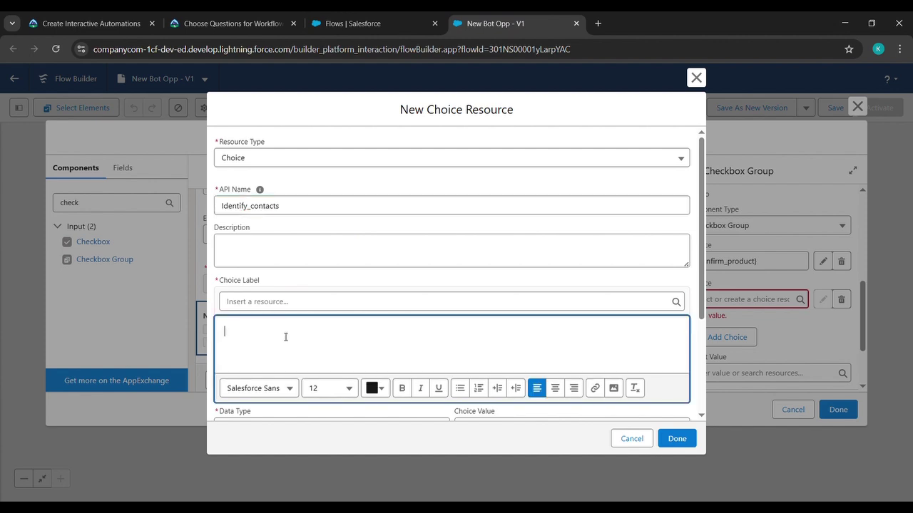
key("ctrl+v")
left_click(260, 339)
key("BackSpace")
left_click(677, 440)
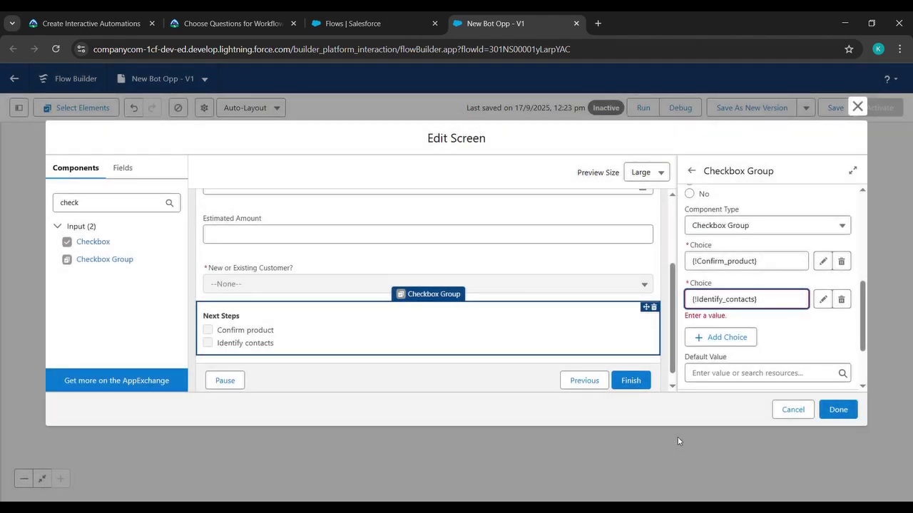
left_click(718, 342)
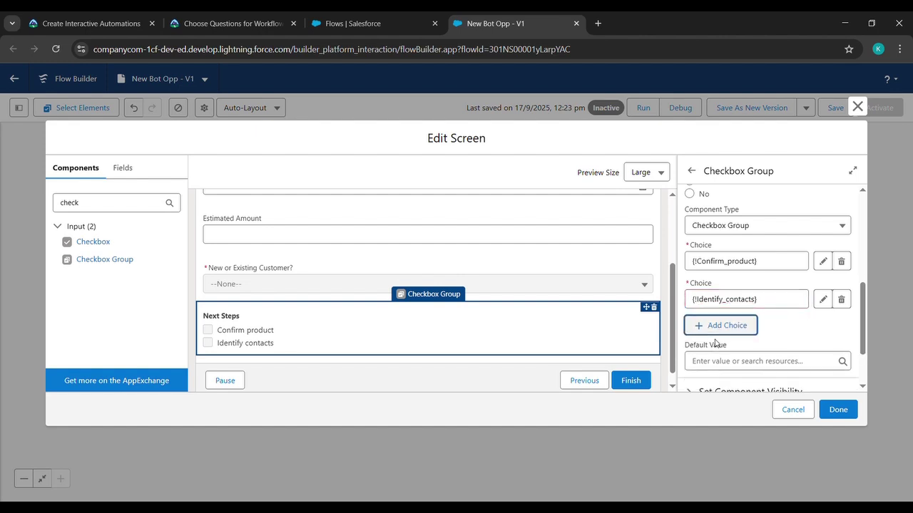
Step: Add a third choice slot and start a new Choice resource for it
left_click(721, 324)
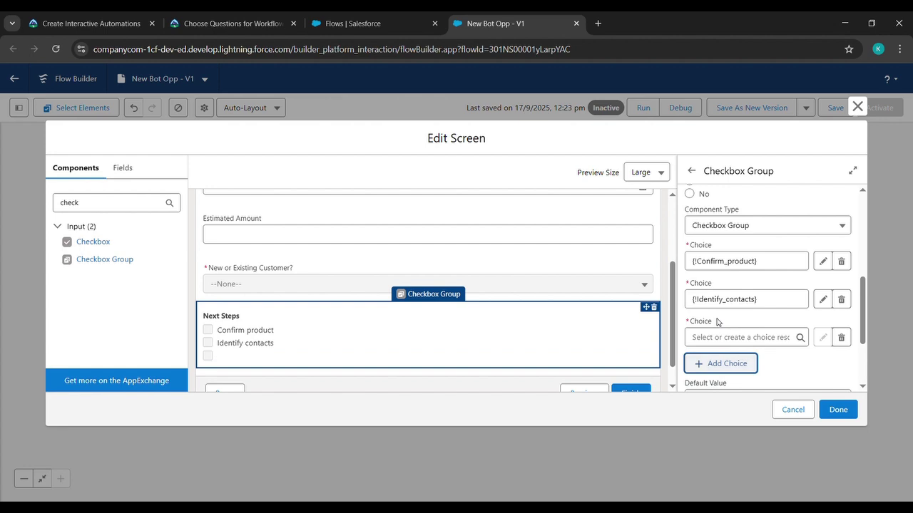
left_click(724, 339)
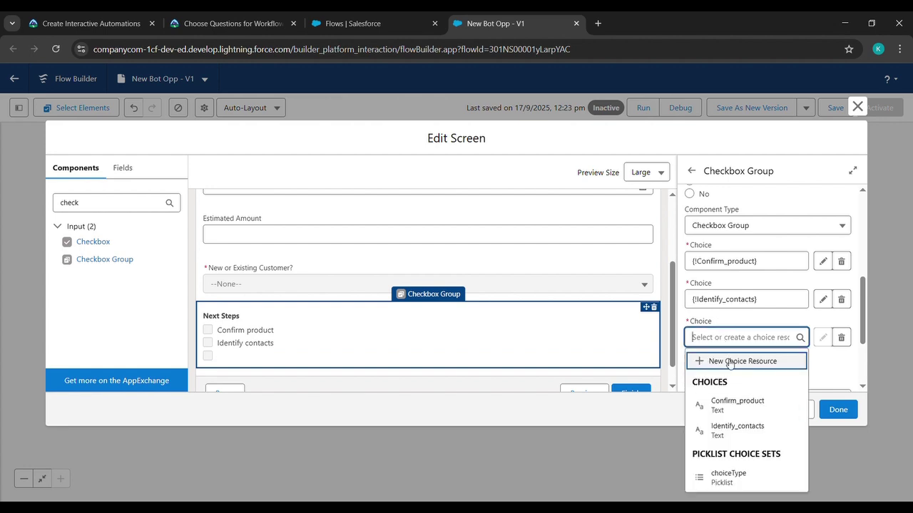
left_click(728, 361)
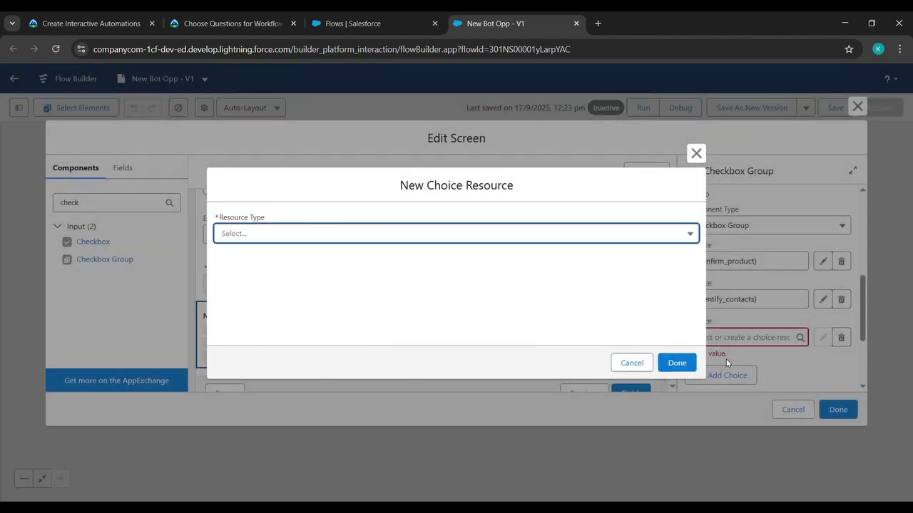
left_click(572, 237)
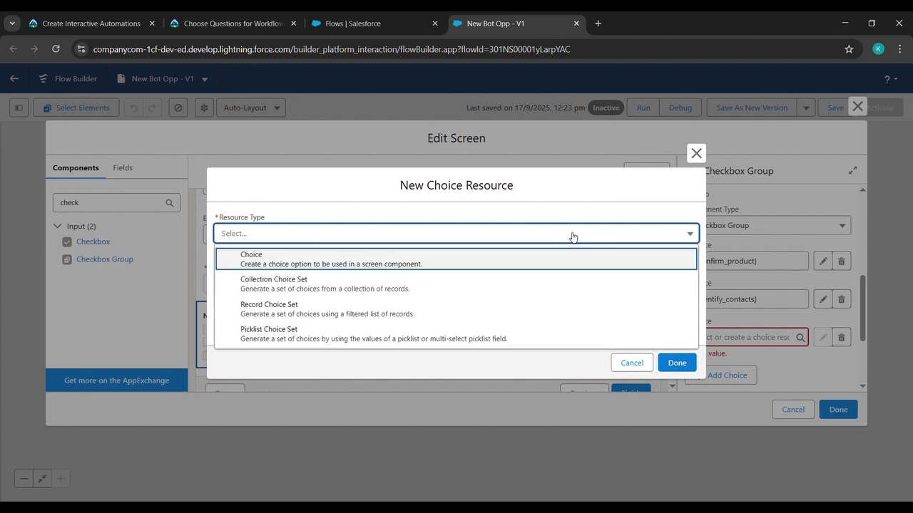
left_click(362, 268)
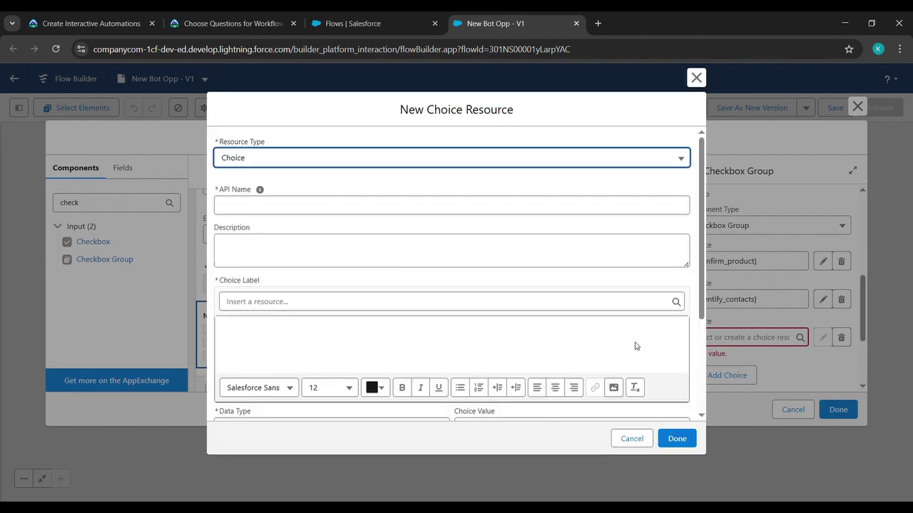
left_click(231, 10)
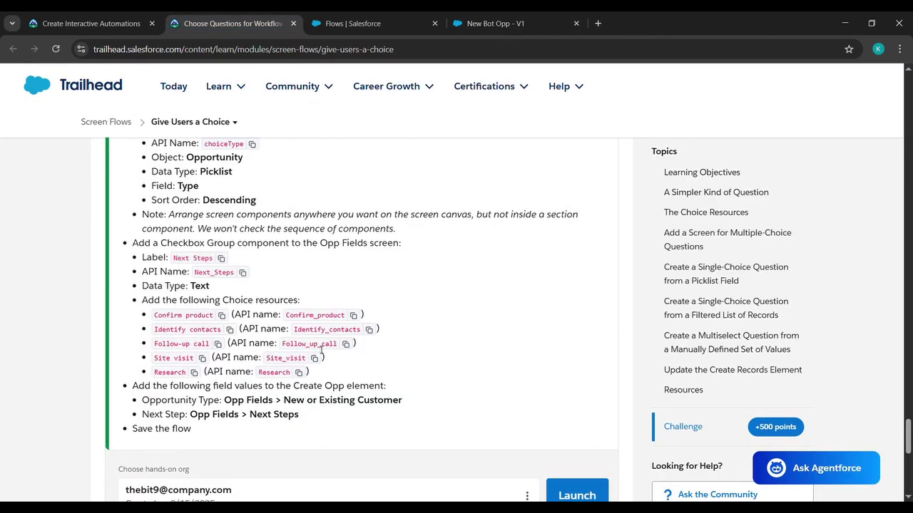
left_click(345, 344)
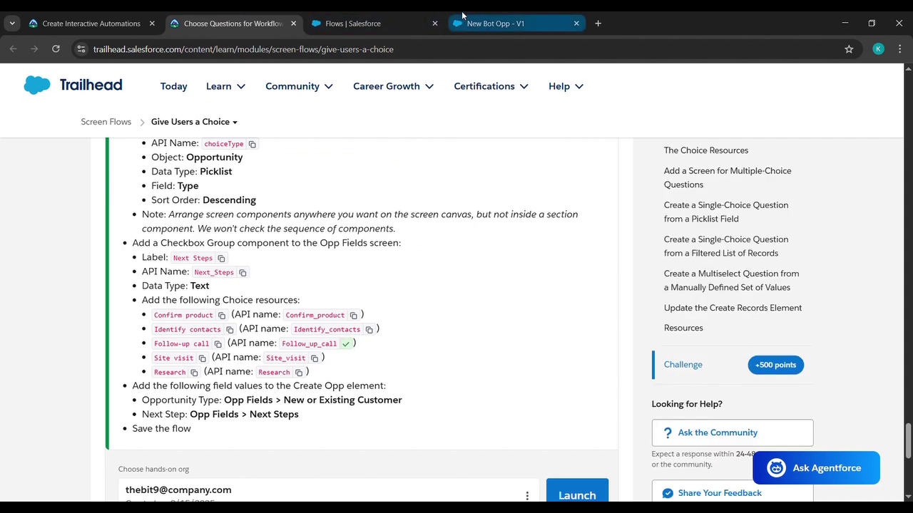
left_click(462, 14)
Step: Set API name Follow_up_call and label 'Follow up call', then save the choice
left_click(333, 208)
key("ctrl+v")
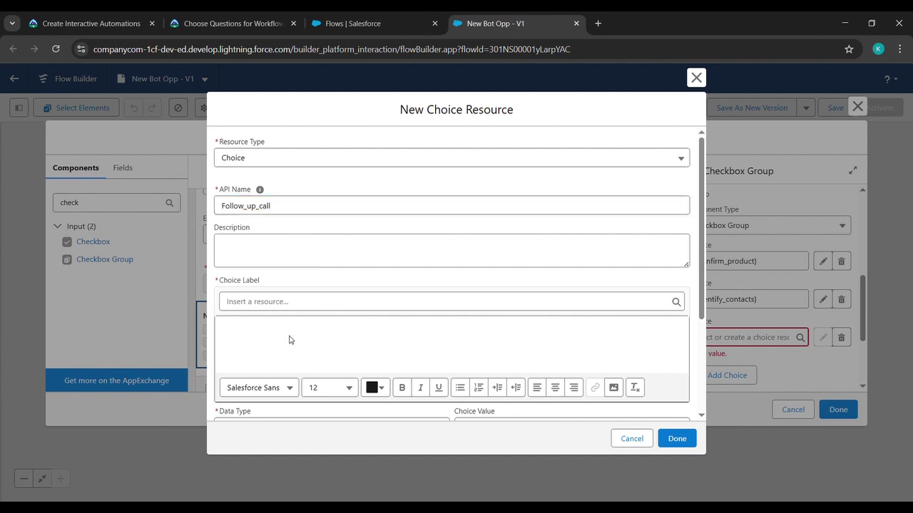
left_click(288, 340)
key("ctrl+v")
left_click(250, 336)
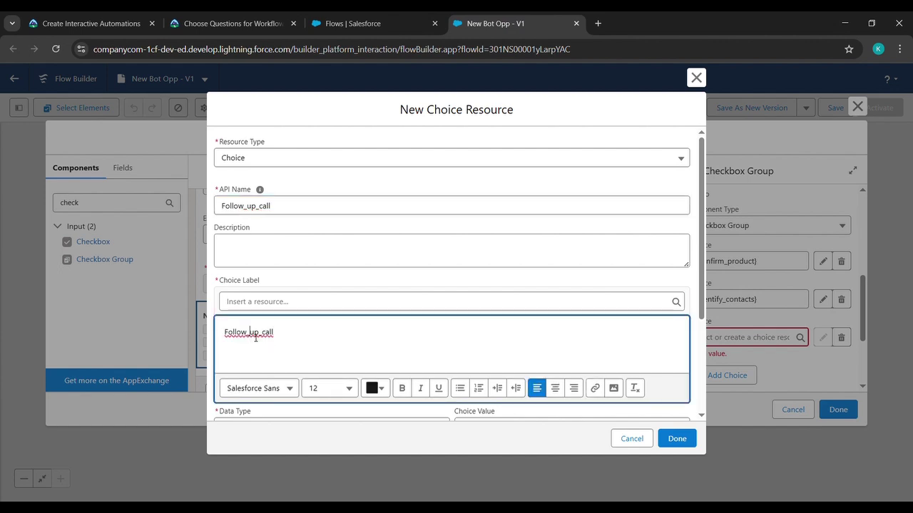
key("BackSpace")
left_click(256, 338)
key("Delete")
left_click(670, 438)
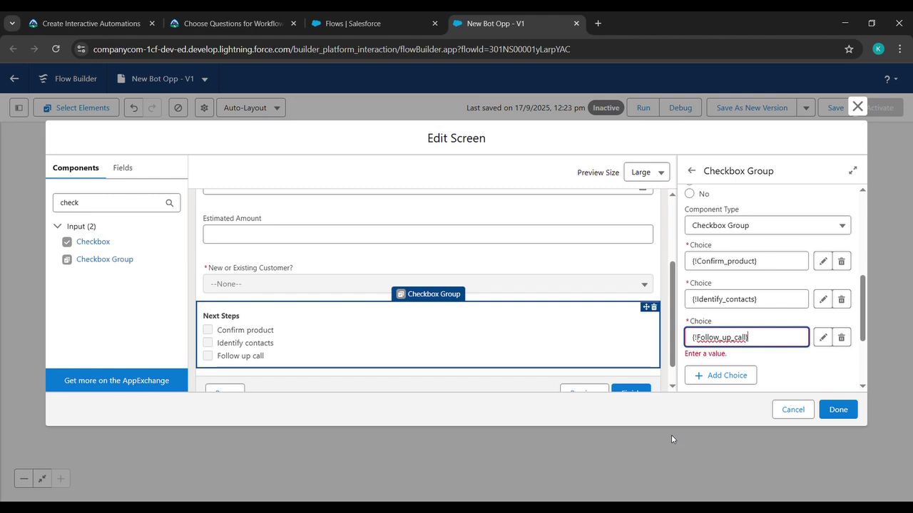
Step: Add a fourth choice slot and start a new Choice resource for it
left_click(732, 374)
left_click(732, 365)
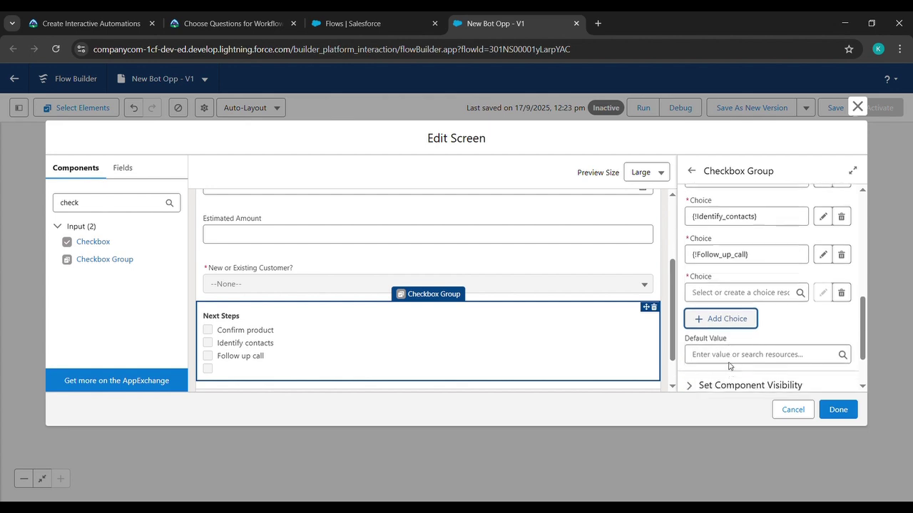
left_click(742, 288)
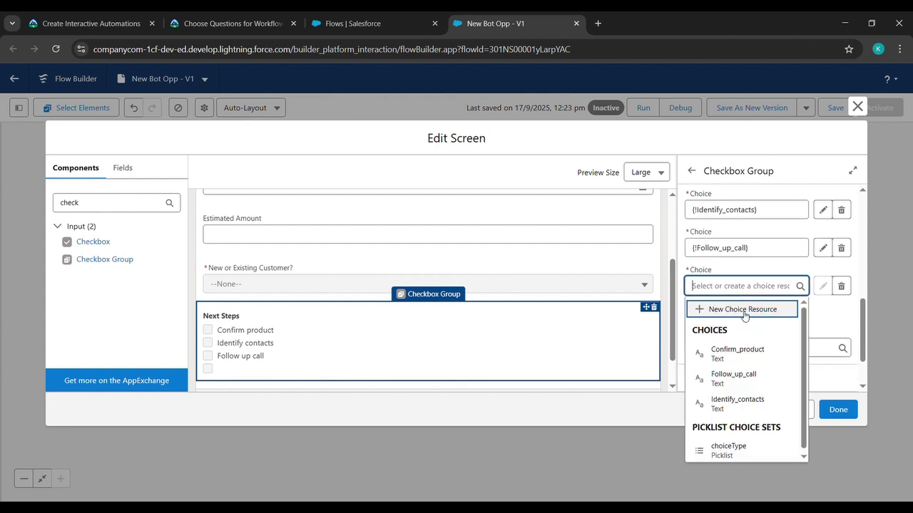
left_click(741, 310)
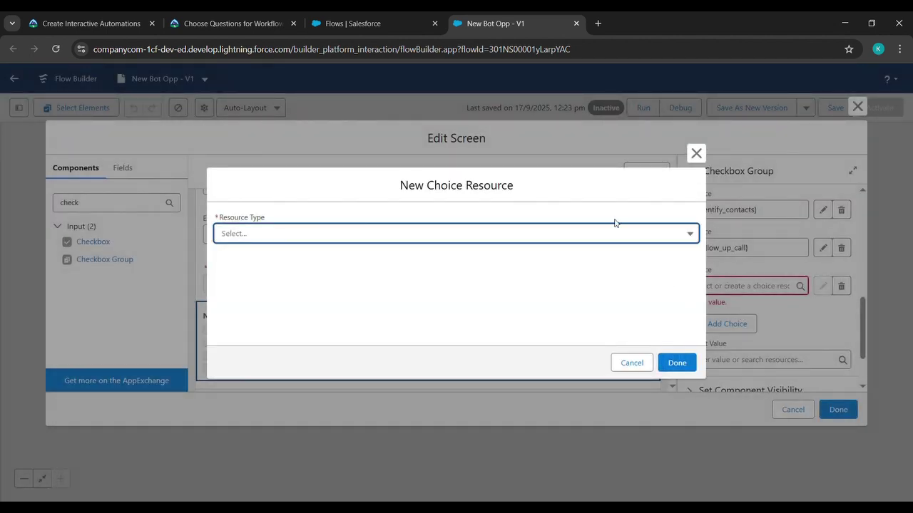
left_click(598, 232)
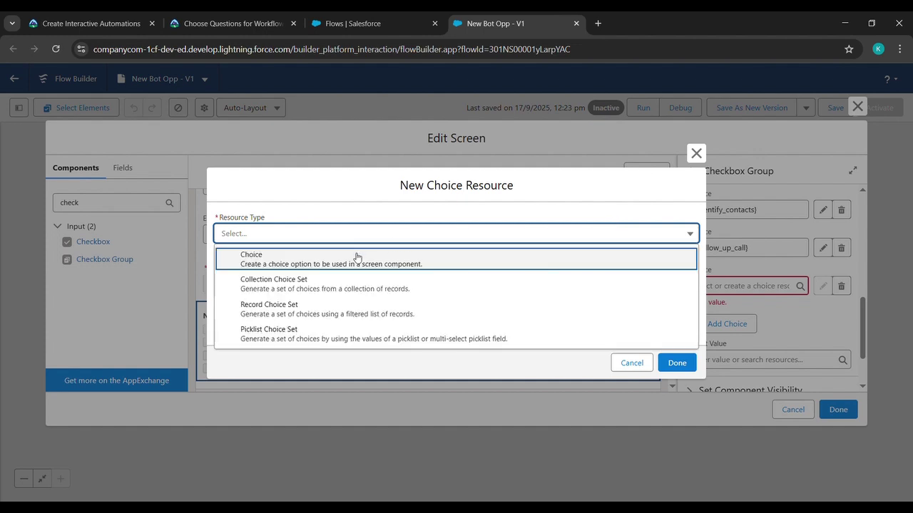
left_click(357, 253)
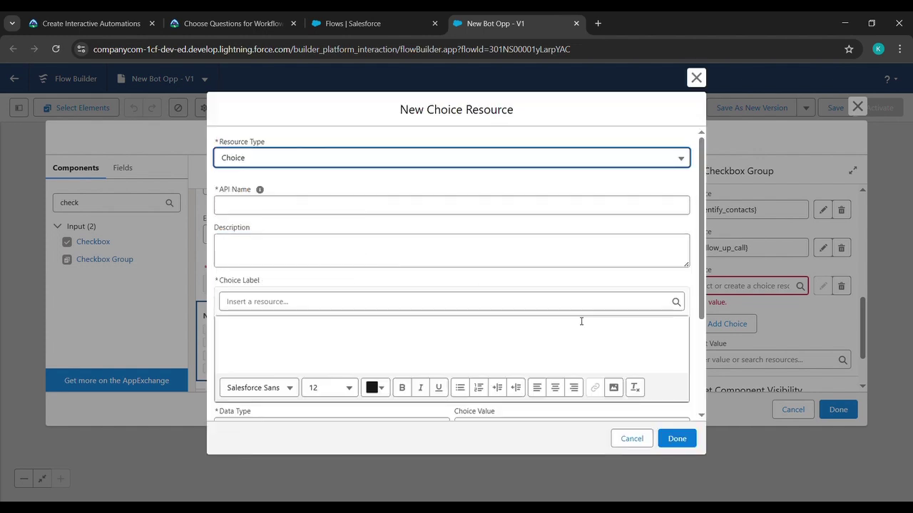
left_click(244, 15)
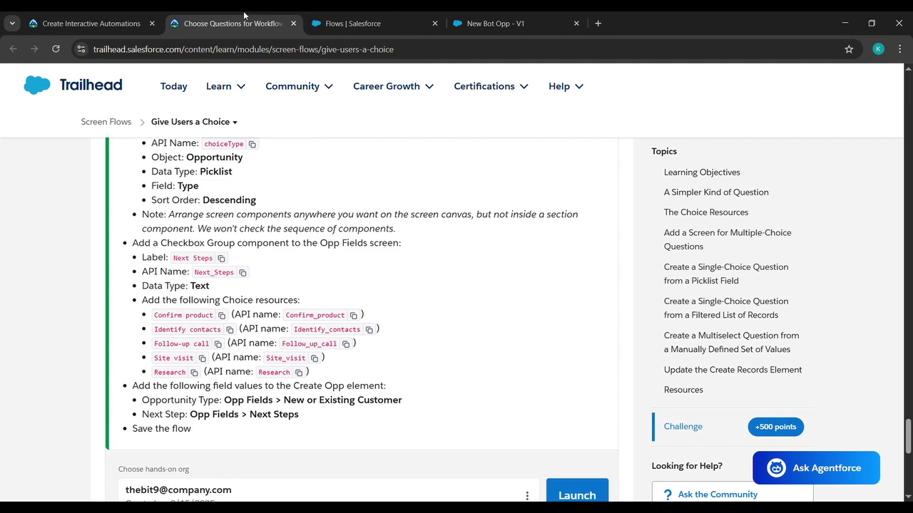
left_click(315, 358)
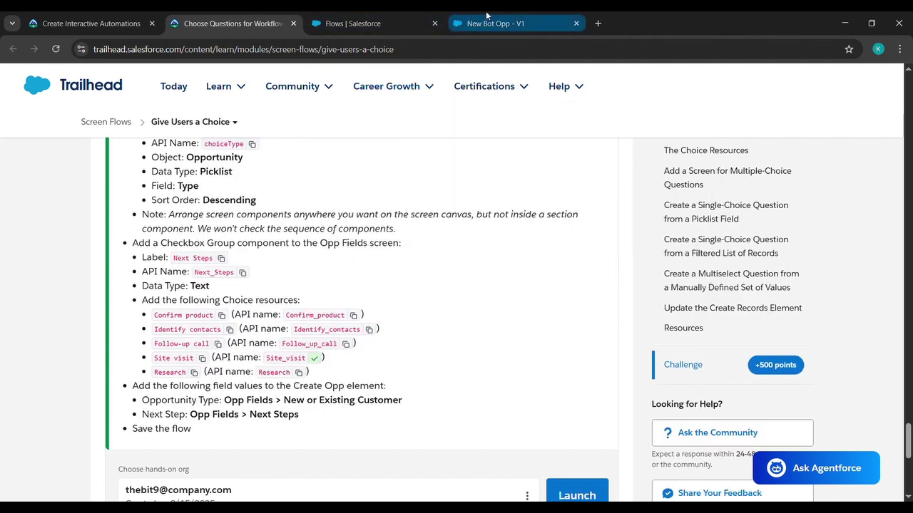
left_click(485, 16)
Step: Set API name Site_visit and label 'Site visit', then save the choice
left_click(268, 212)
key("ctrl+v")
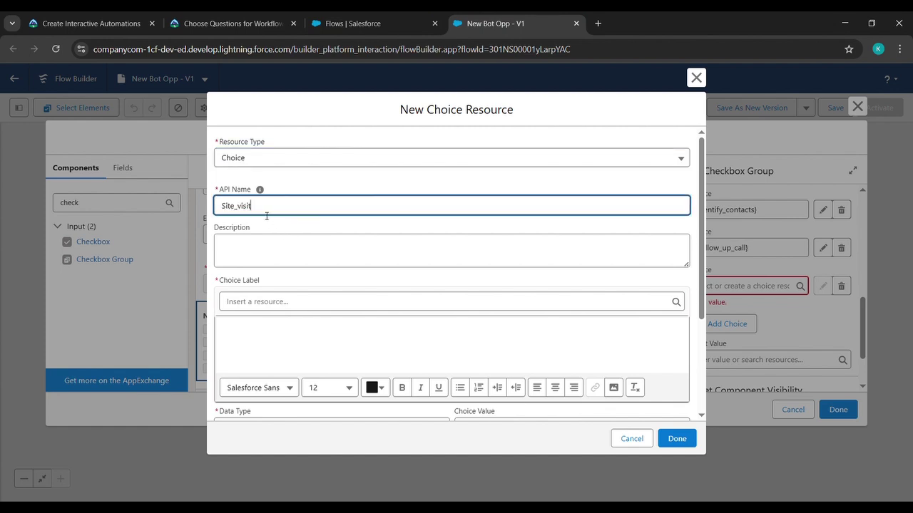
left_click(250, 338)
key("ctrl+v")
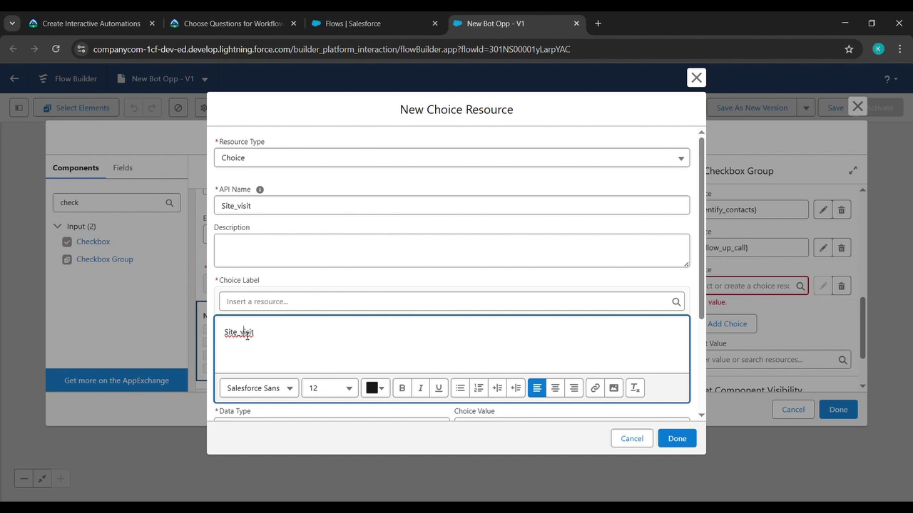
key("BackSpace")
left_click(675, 438)
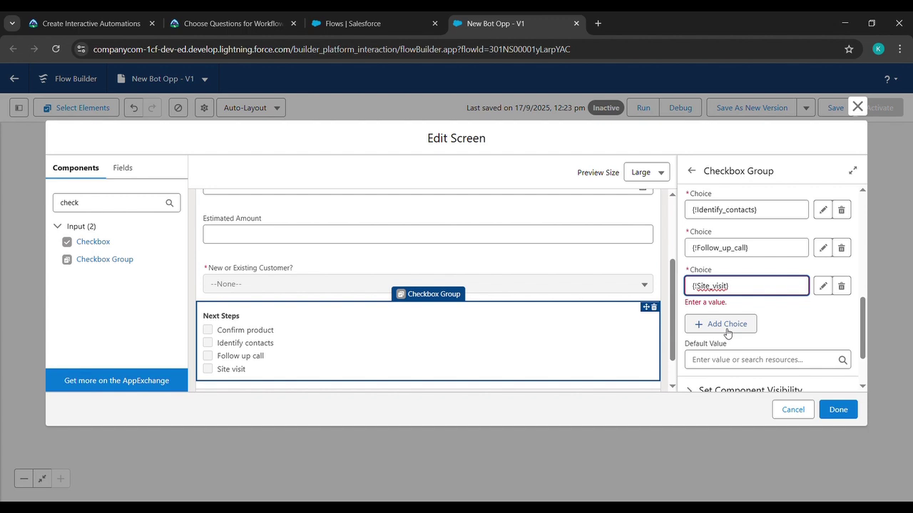
left_click(726, 331)
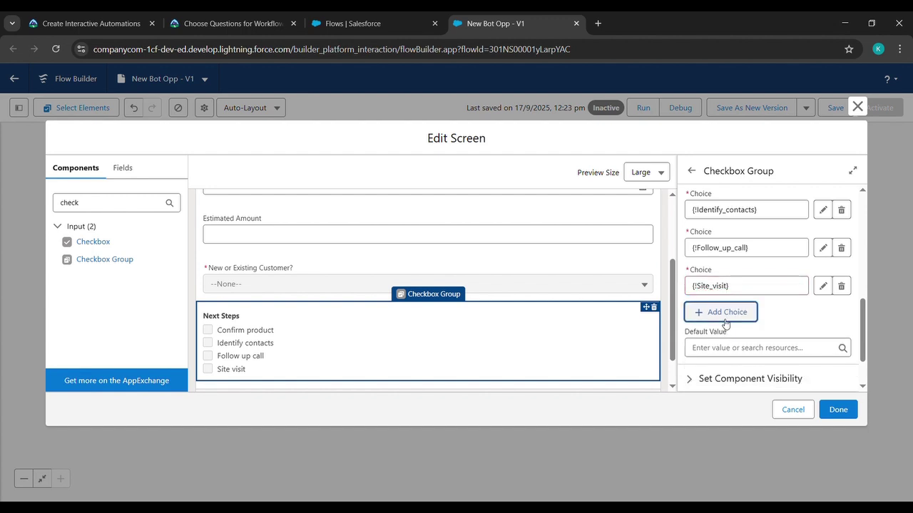
Step: Start a new Choice resource for Next Steps and copy the Research API name from the challenge instructions
left_click(726, 324)
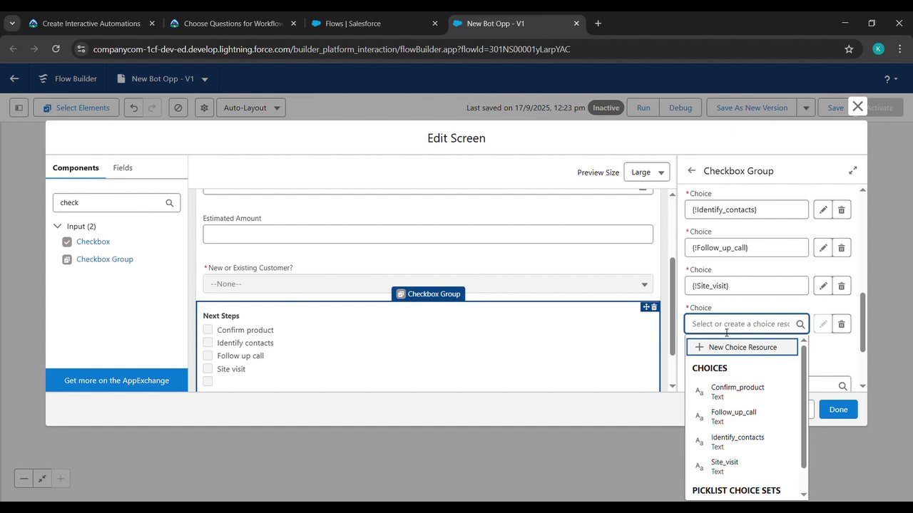
left_click(728, 349)
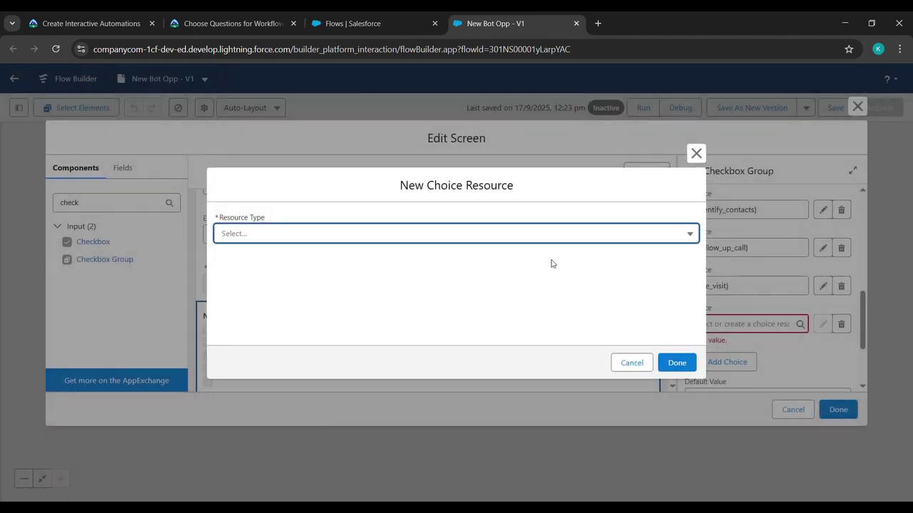
left_click(540, 235)
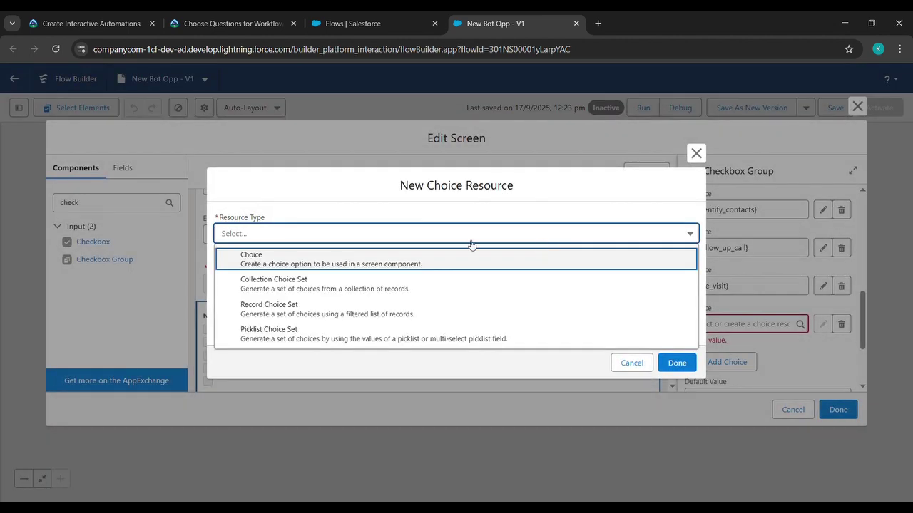
left_click(296, 257)
left_click(228, 24)
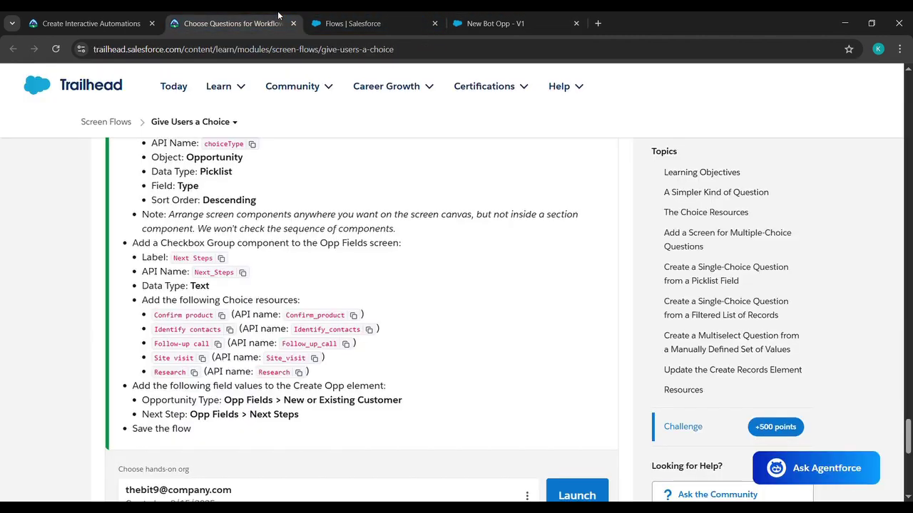
left_click(298, 372)
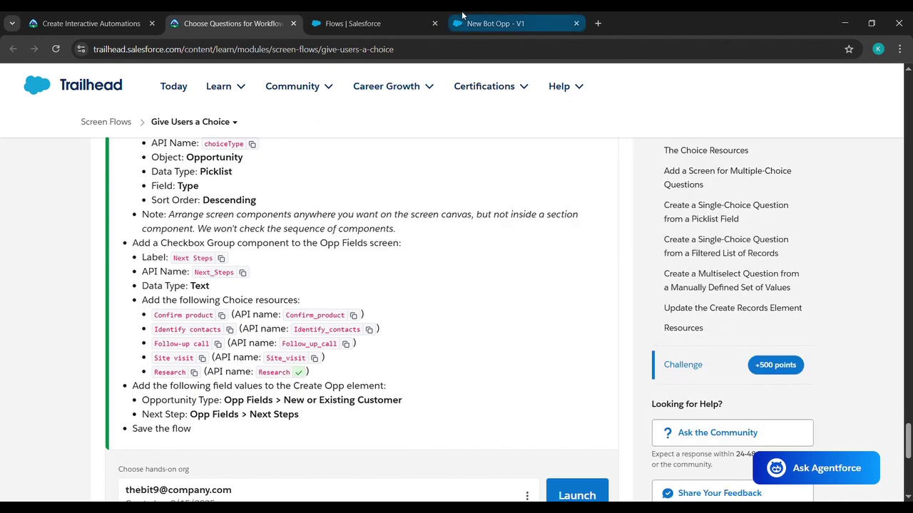
left_click(462, 16)
Step: Give the new choice the API name and label Research, save it, and close the screen editor
left_click(297, 205)
key("ctrl+v")
left_click(244, 349)
key("ctrl+v")
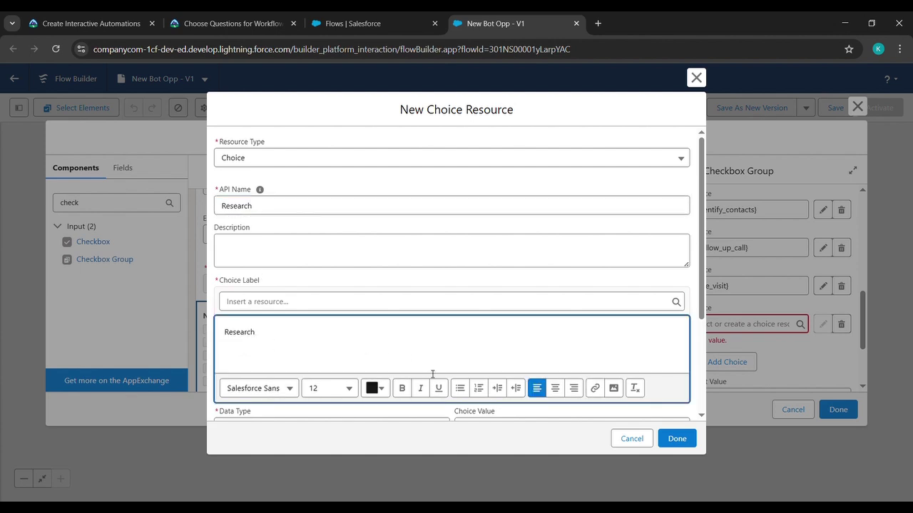
left_click(676, 439)
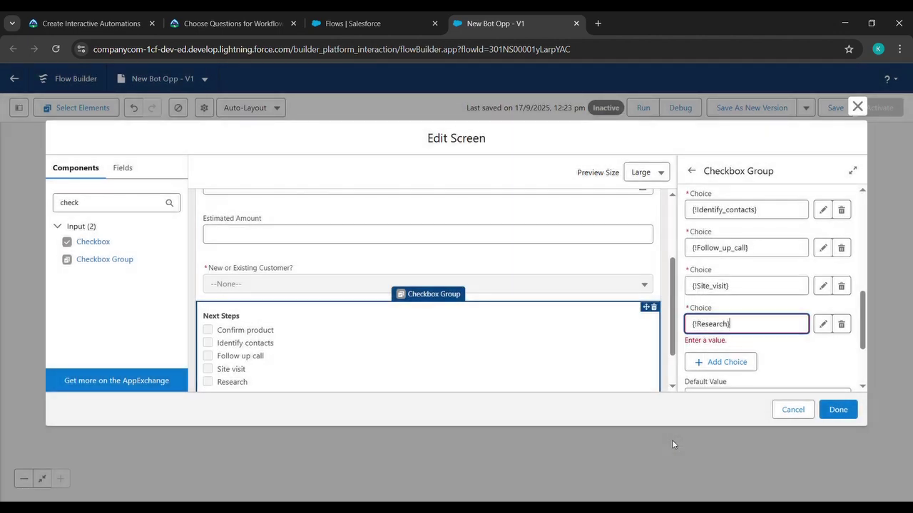
left_click(832, 412)
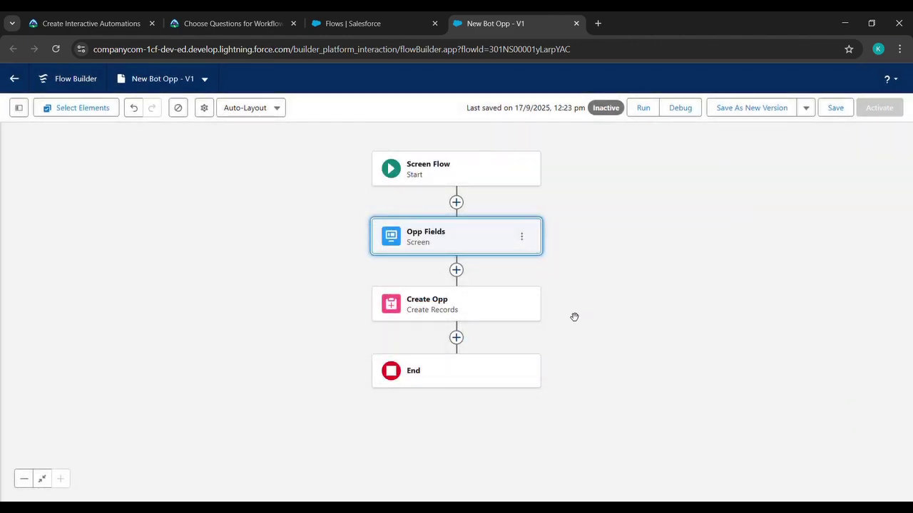
Step: In Create Opp, add an Opportunity Type field row valued from Opp Fields > New or Existing Customer
left_click(455, 313)
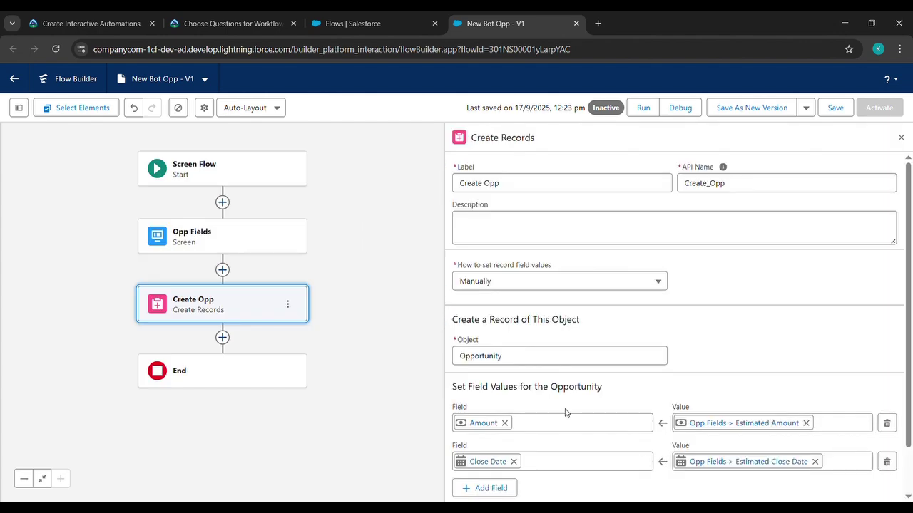
scroll(504, 488, "down", 2)
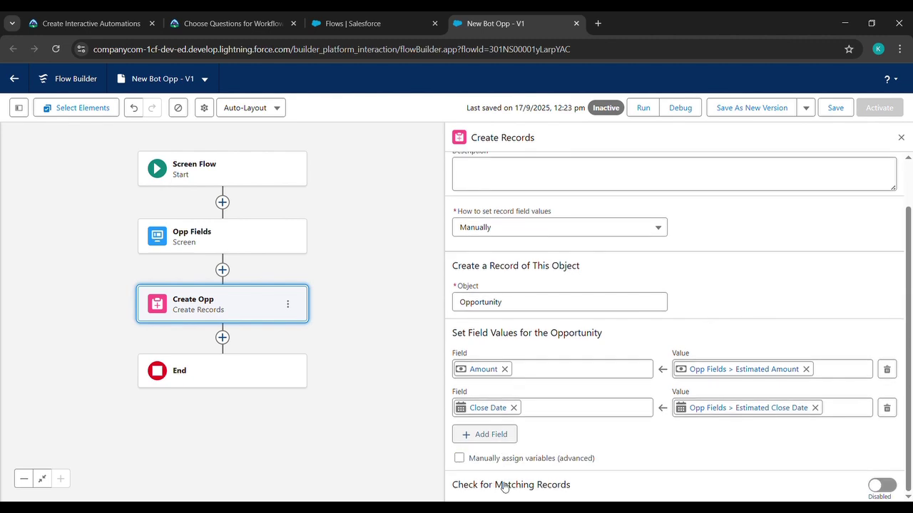
left_click(491, 435)
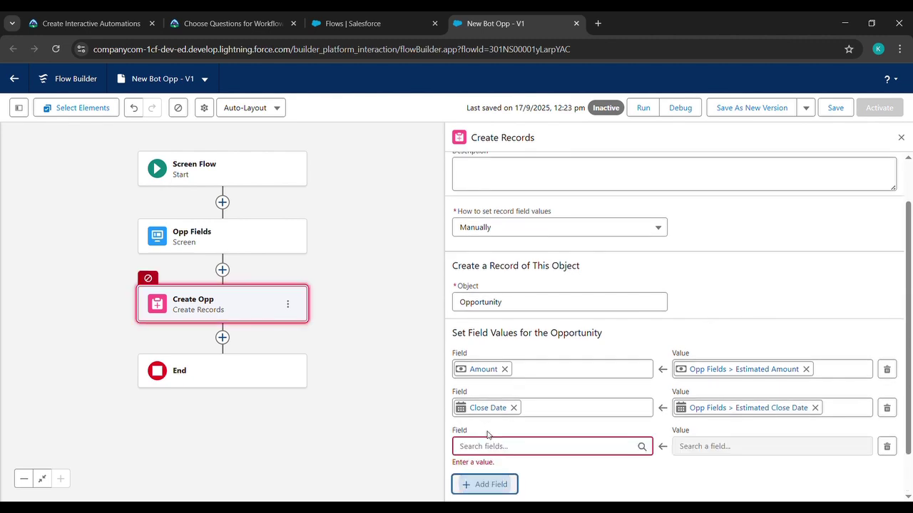
left_click(492, 446)
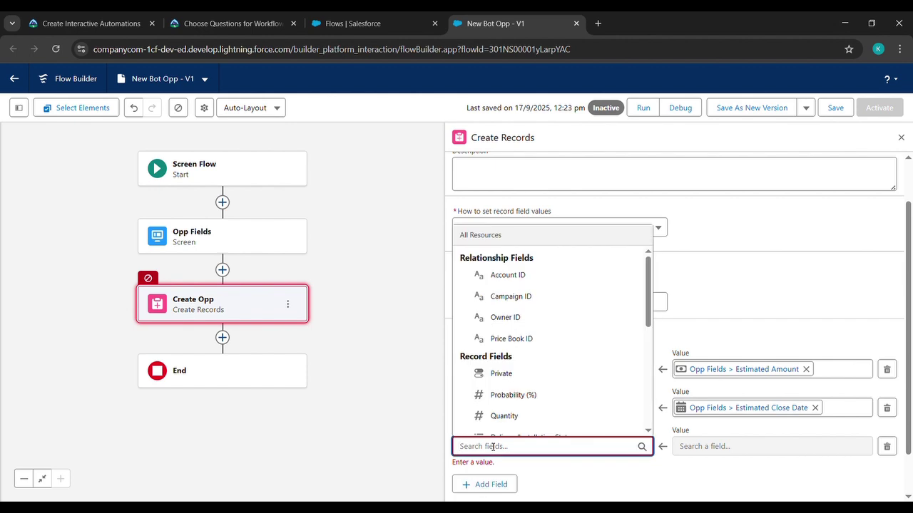
type("Type")
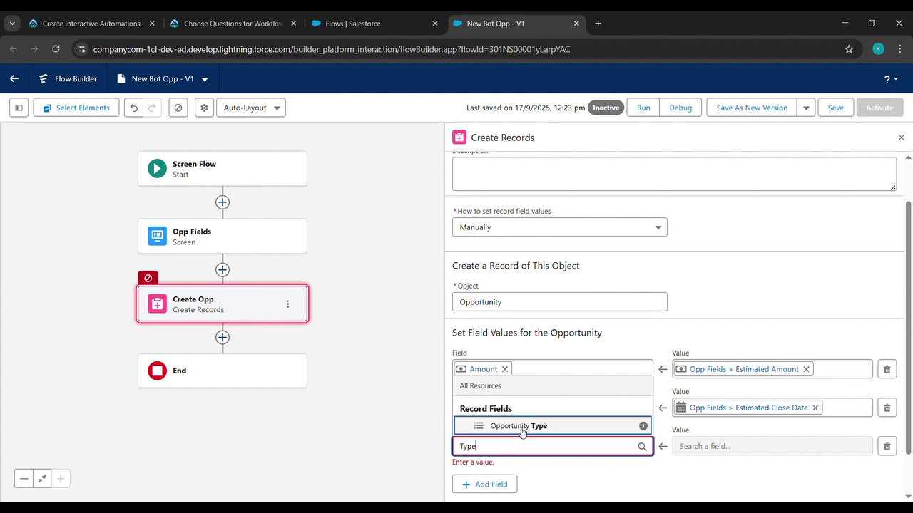
left_click(520, 426)
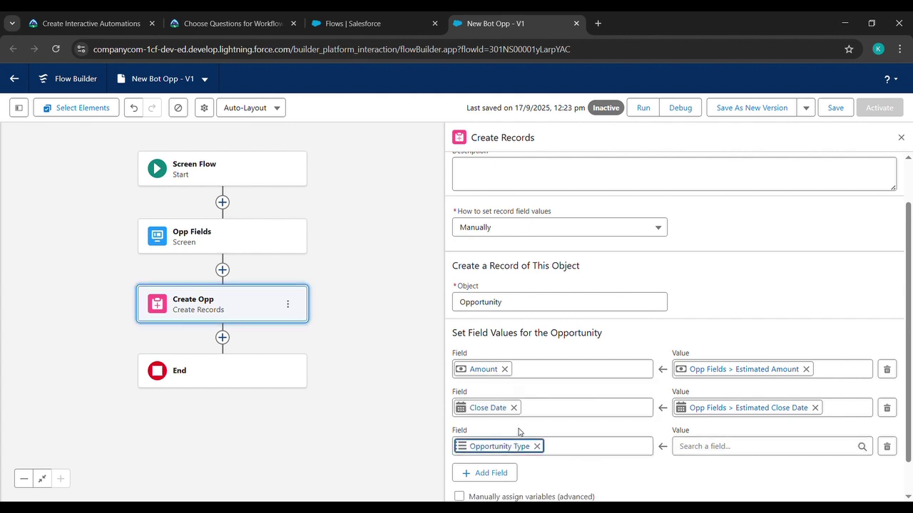
left_click(734, 449)
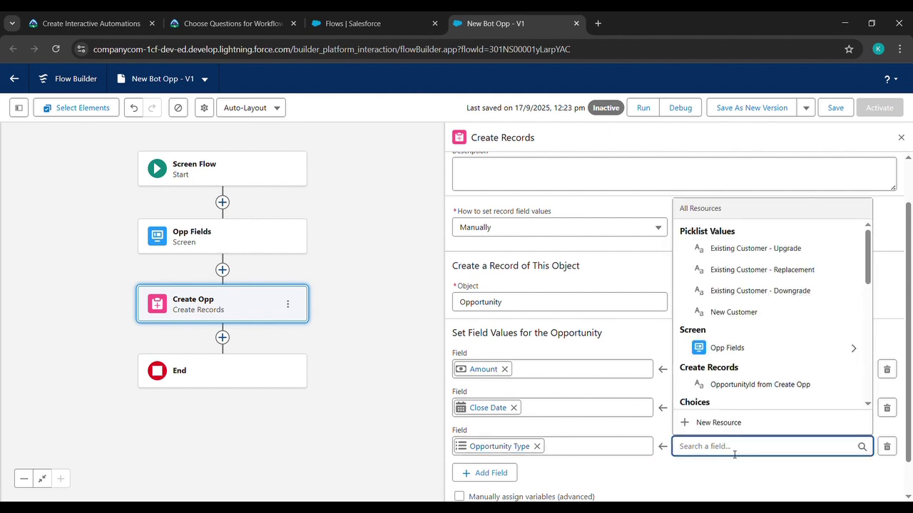
type("new")
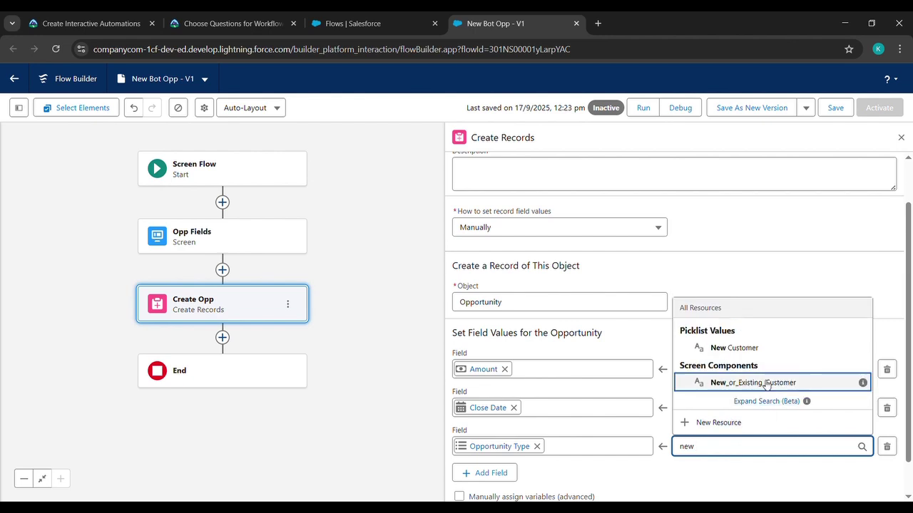
left_click(766, 384)
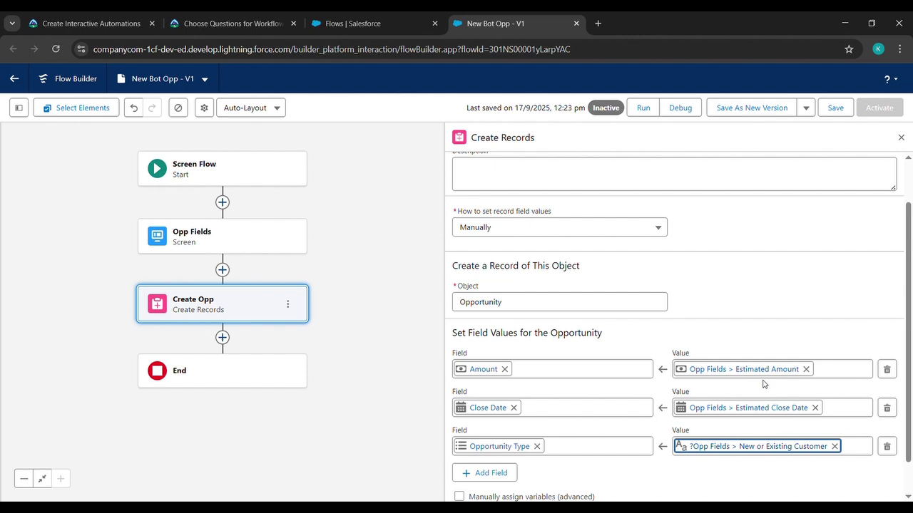
left_click(499, 473)
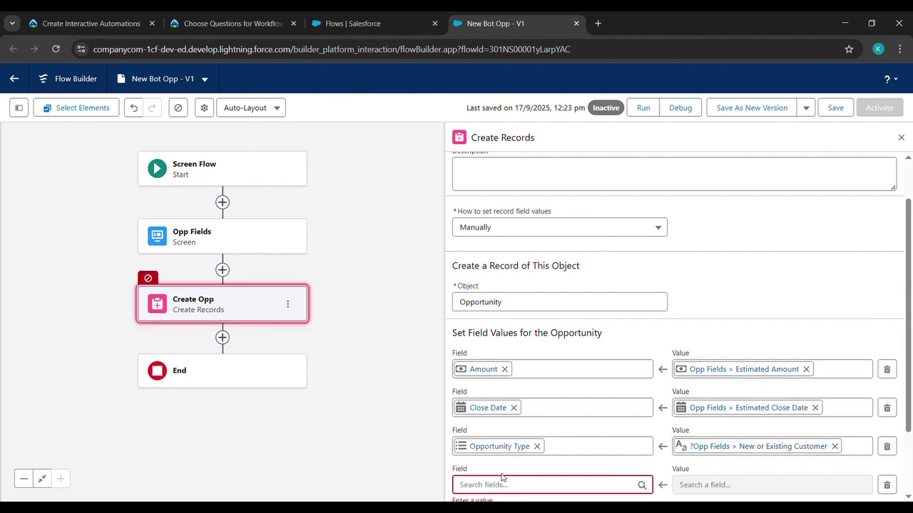
Step: Set the new row's Next Step field to Opp Fields > Next_Steps and close the Create Opp settings
scroll(501, 477, "down", 1)
left_click(502, 419)
type("ne")
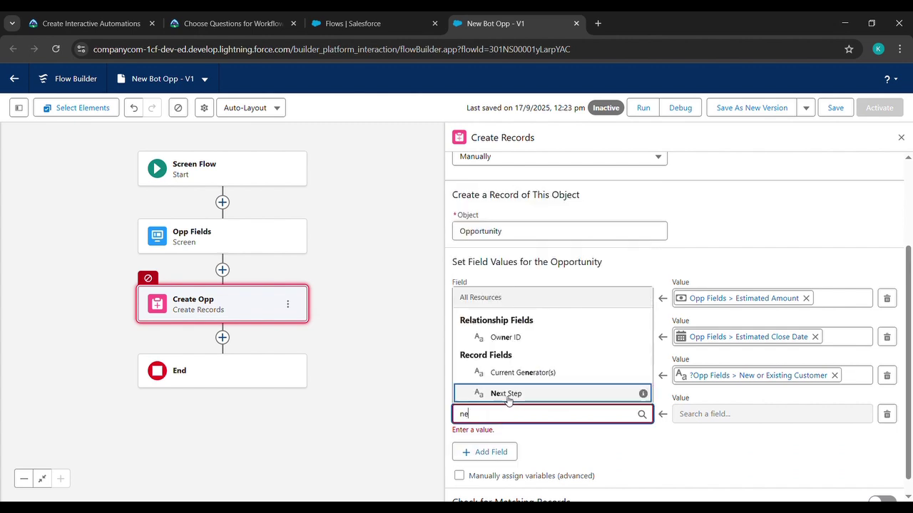
left_click(509, 395)
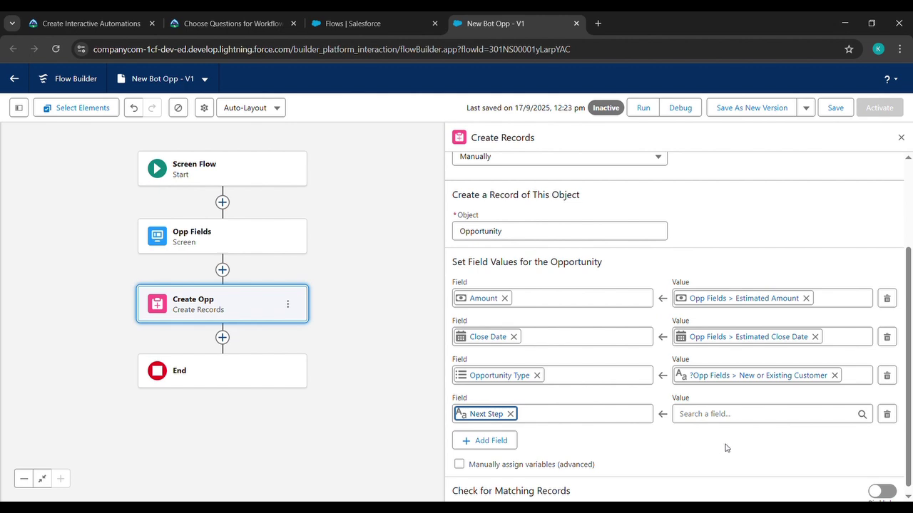
left_click(698, 414)
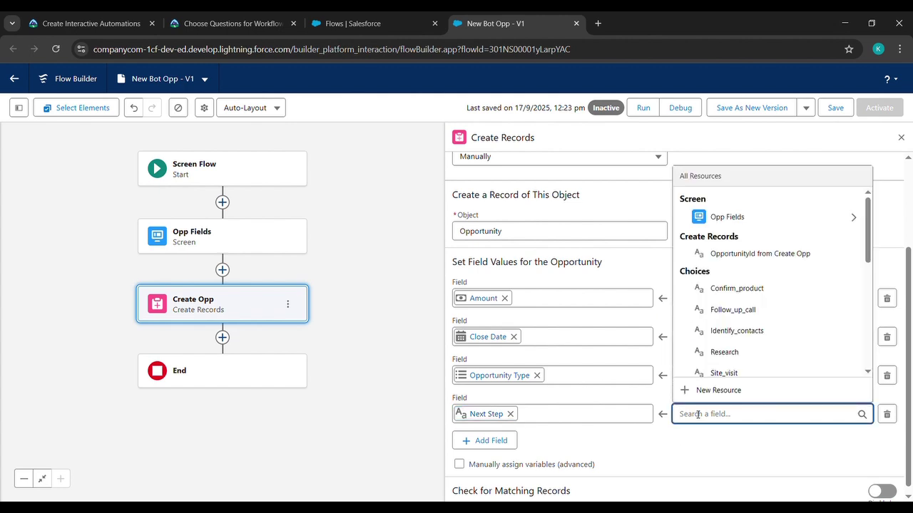
type("next")
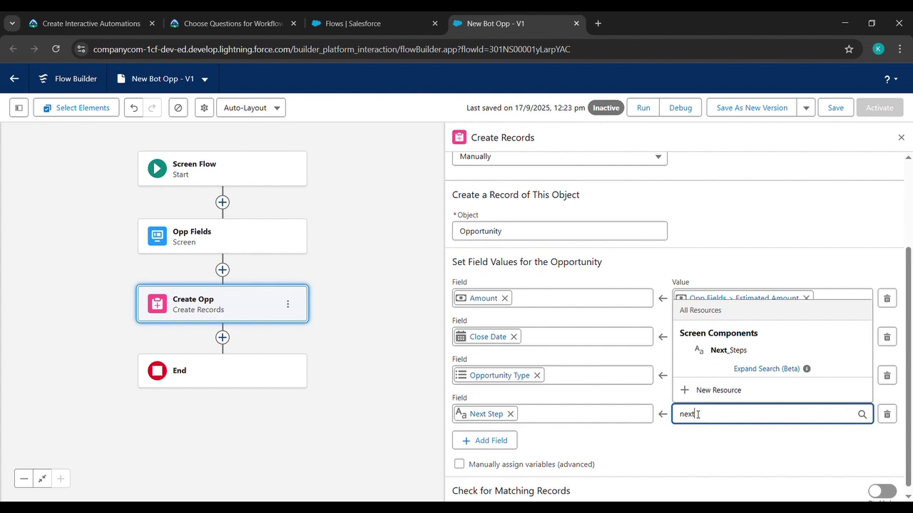
left_click(757, 352)
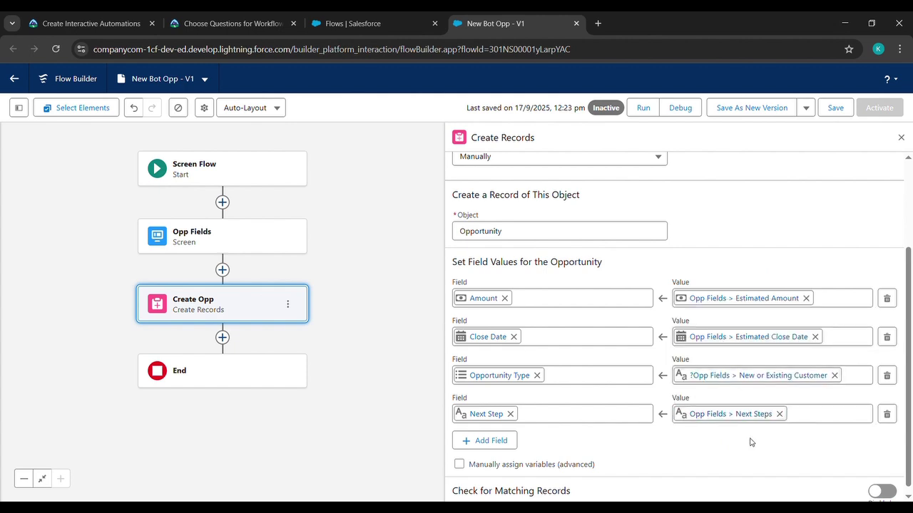
left_click(901, 138)
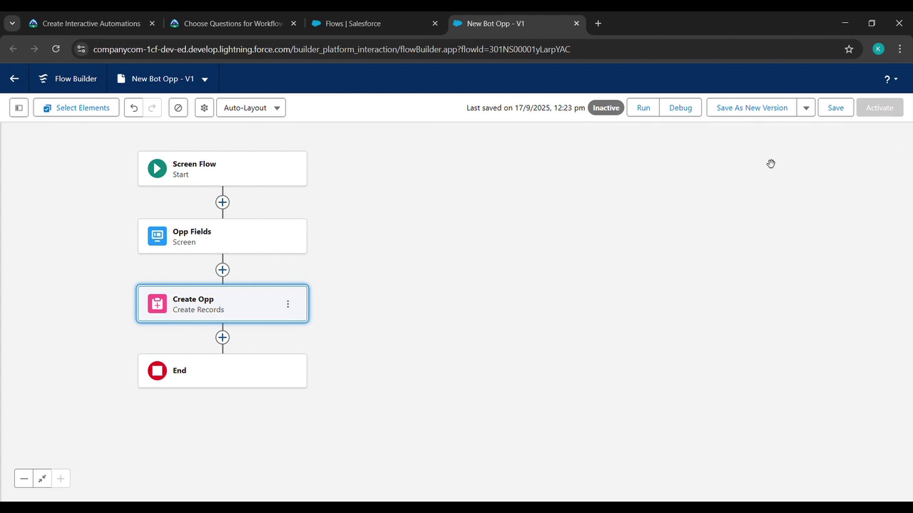
Step: Save the flow and run the Trailhead challenge check, which reports the missing Follow_up_call choice
left_click(834, 111)
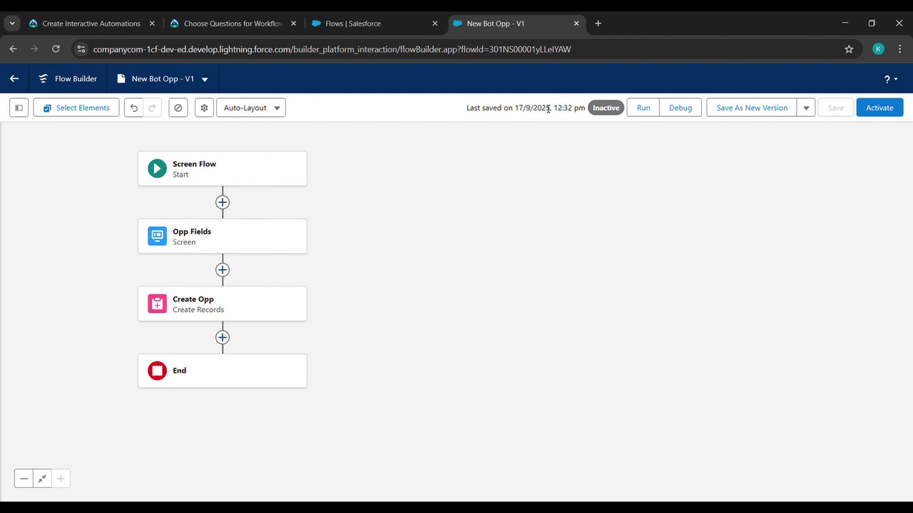
left_click(228, 23)
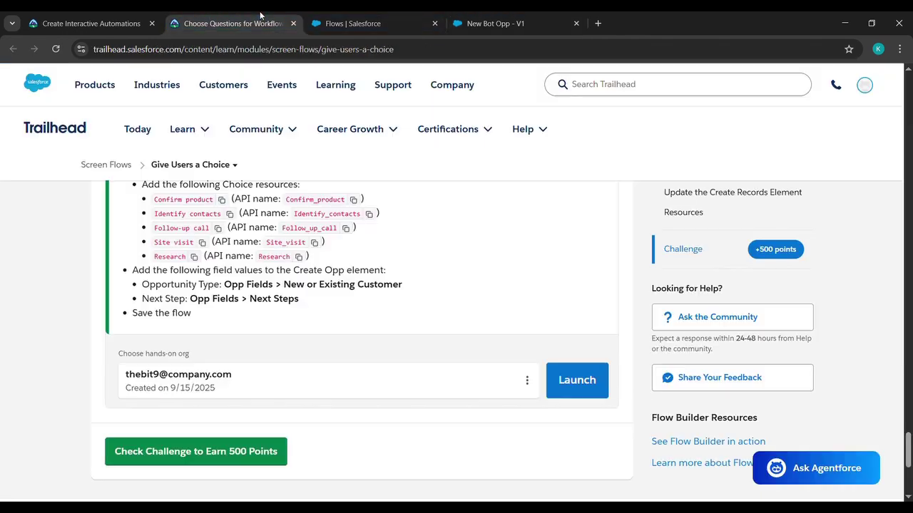
left_click(178, 449)
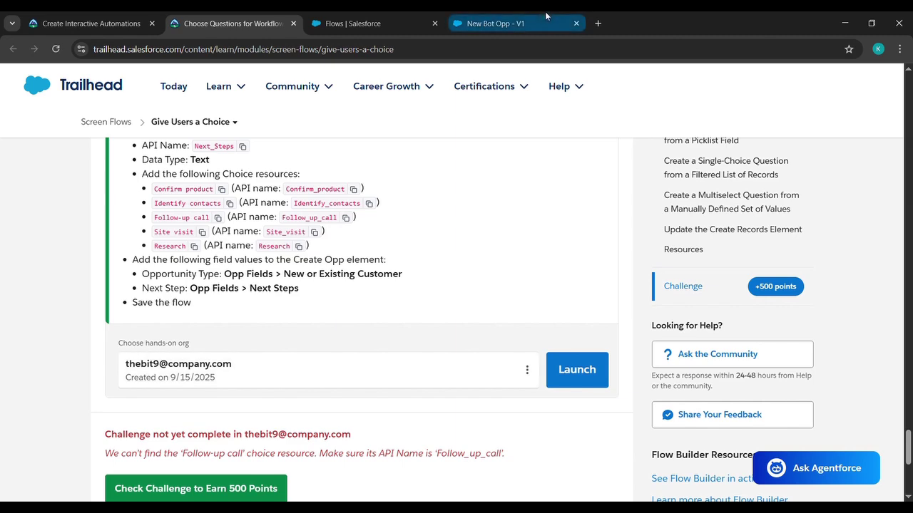
Step: Open the Follow_up_call choice of the Next Steps checkbox group on the Opp Fields screen
left_click(499, 23)
double_click(196, 242)
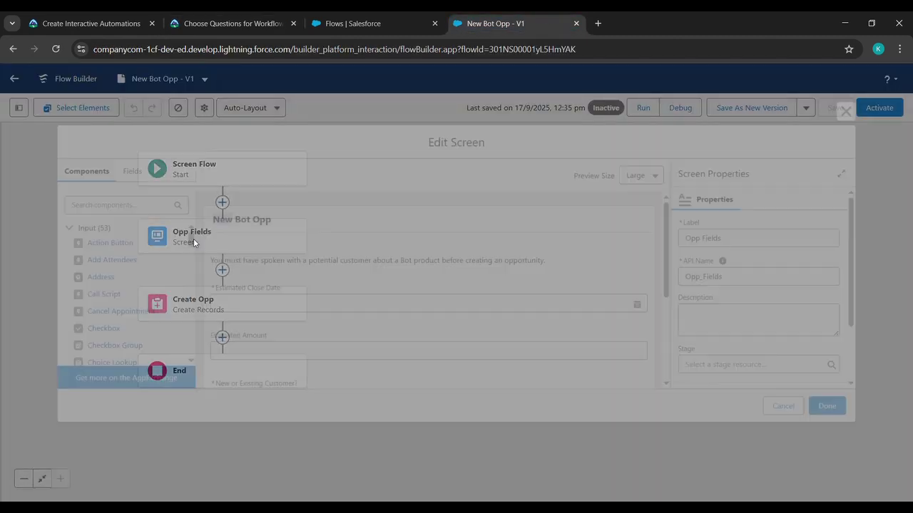
scroll(559, 340, "down", 3)
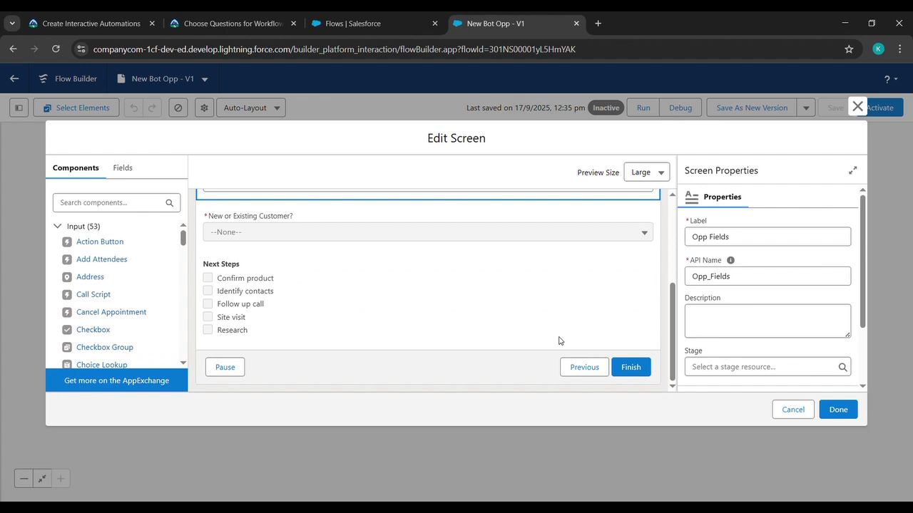
left_click(371, 319)
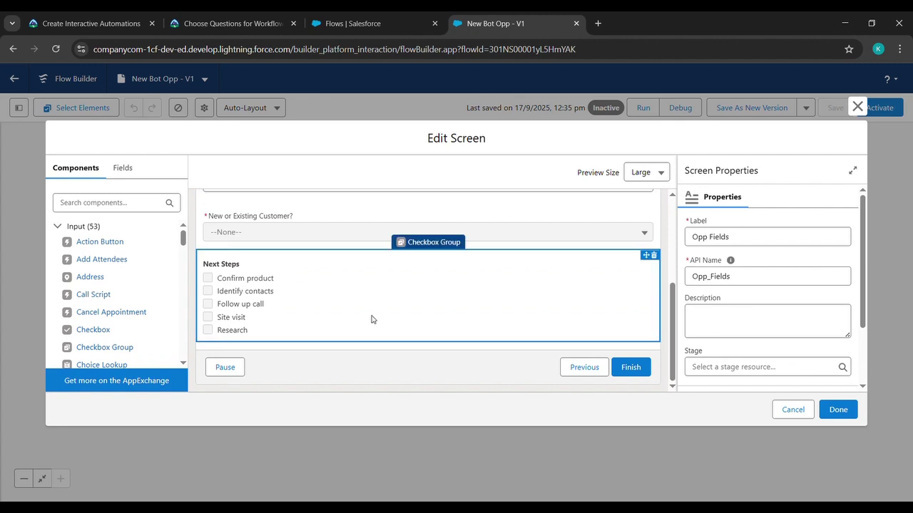
scroll(784, 310, "down", 3)
scroll(784, 310, "down", 5)
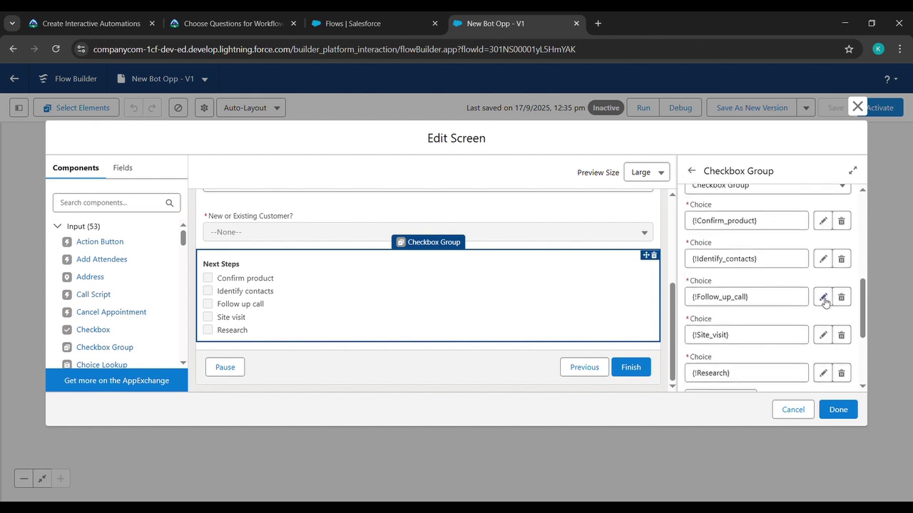
left_click(823, 299)
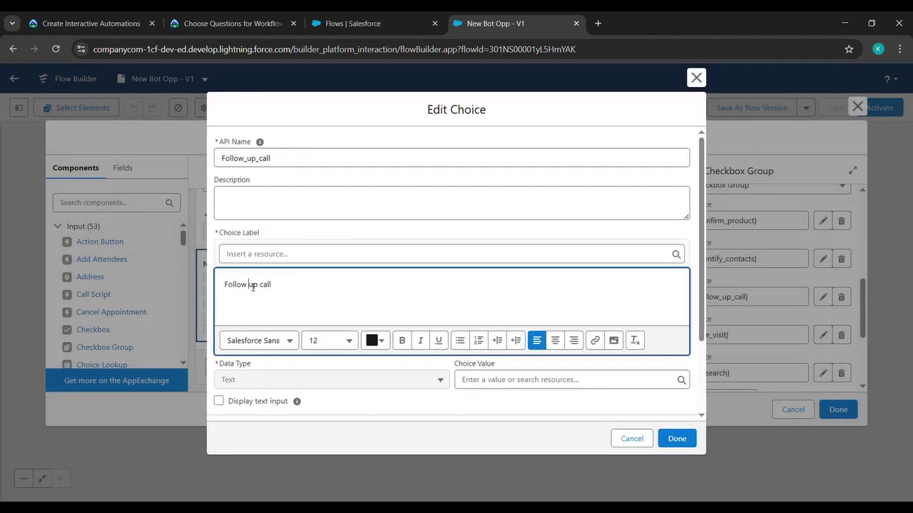
Step: Change the choice label to 'Follow-up call', close the screen editor, and save the flow
left_click(249, 285)
key("BackSpace")
type("-")
left_click(676, 439)
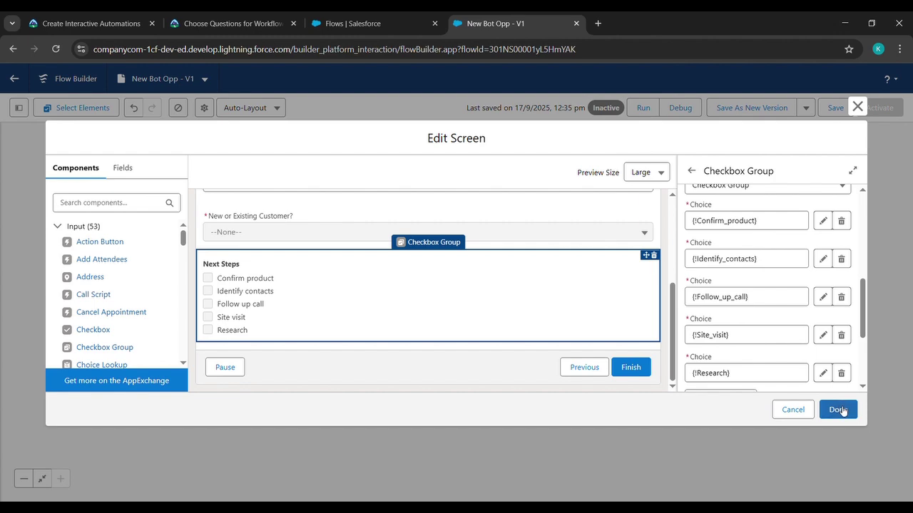
left_click(840, 410)
left_click(831, 112)
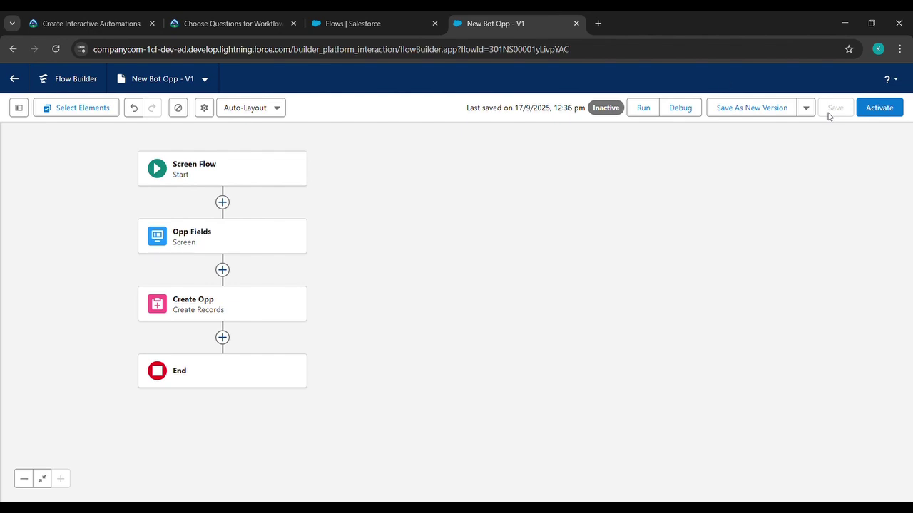
left_click(270, 17)
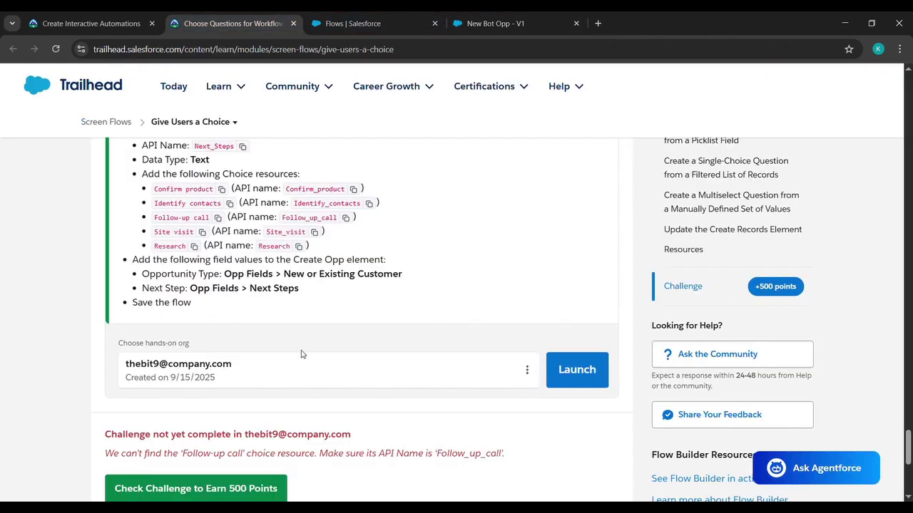
Step: Run the Check Challenge to Earn 500 Points check again on the corrected flow
scroll(216, 455, "down", 1)
left_click(211, 457)
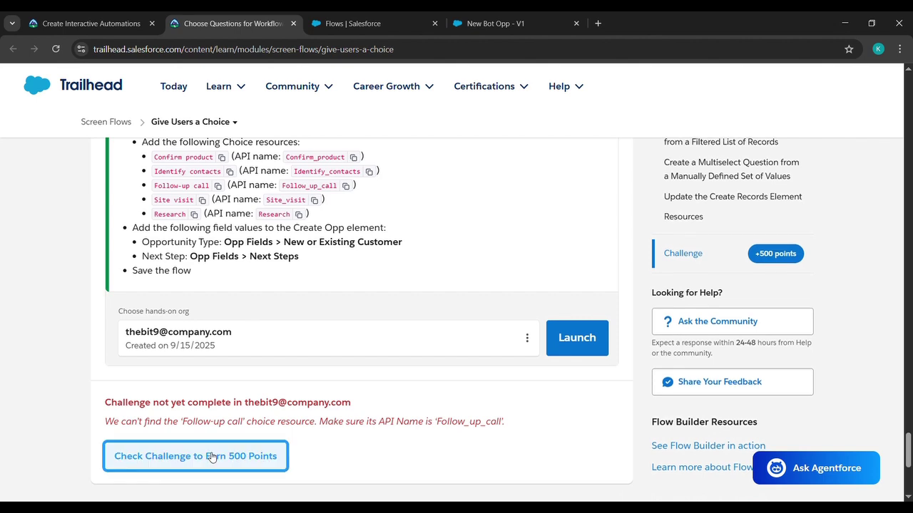